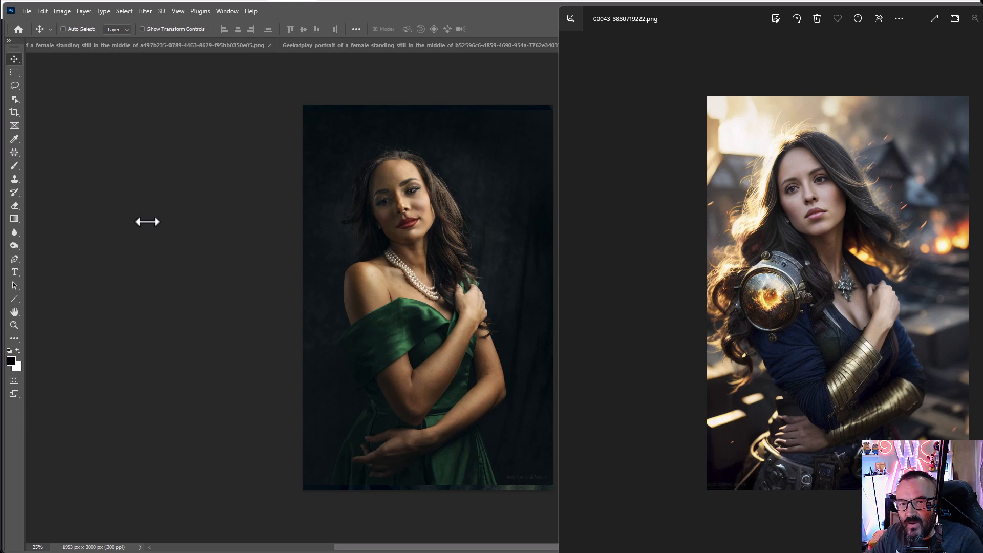
# Browse through the sample AI portraits in the image viewer beside the original photo.
pyautogui.press('Left')
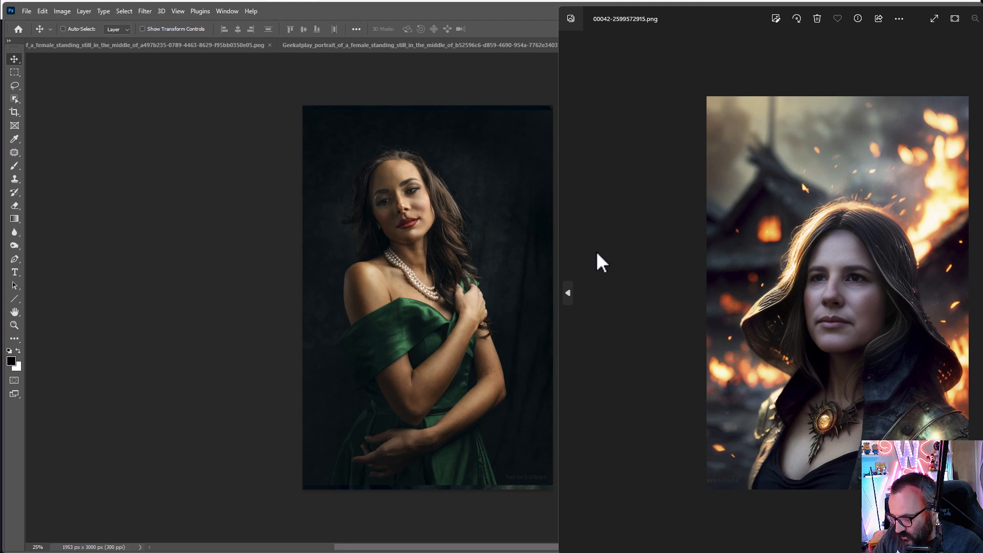
pyautogui.press('Right')
pyautogui.press('Right')
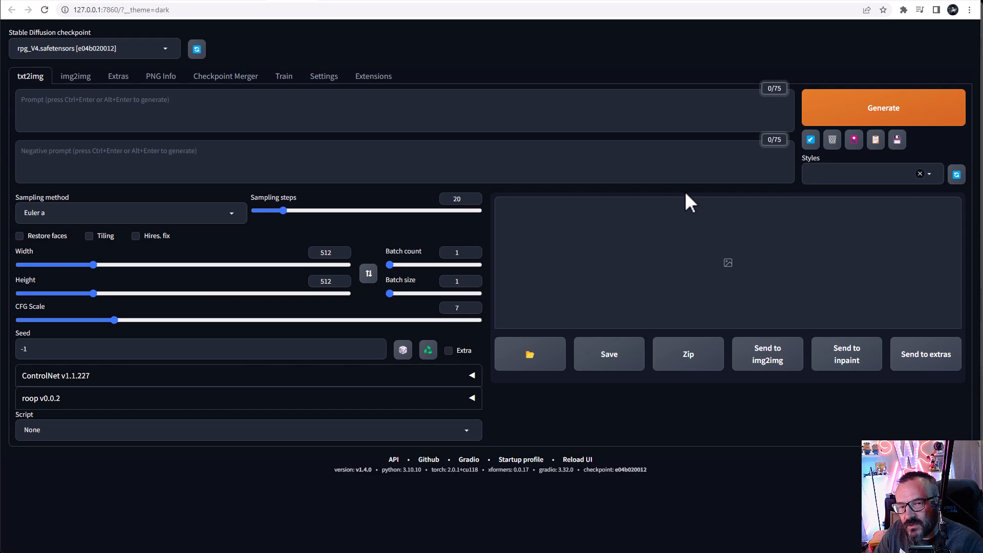
# Search the available web UI extensions for "roo" in place of the existing search term.
pyautogui.click(370, 85)
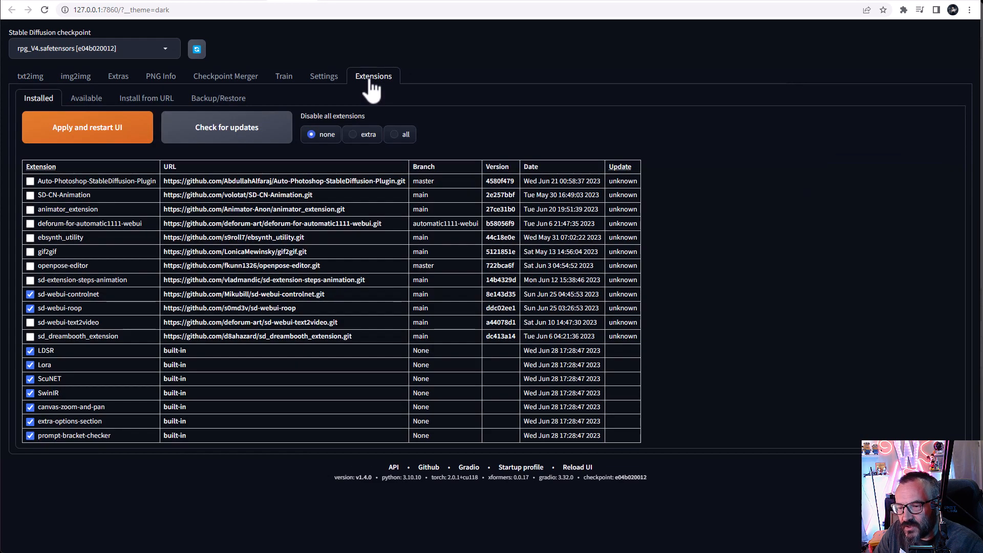
pyautogui.click(82, 105)
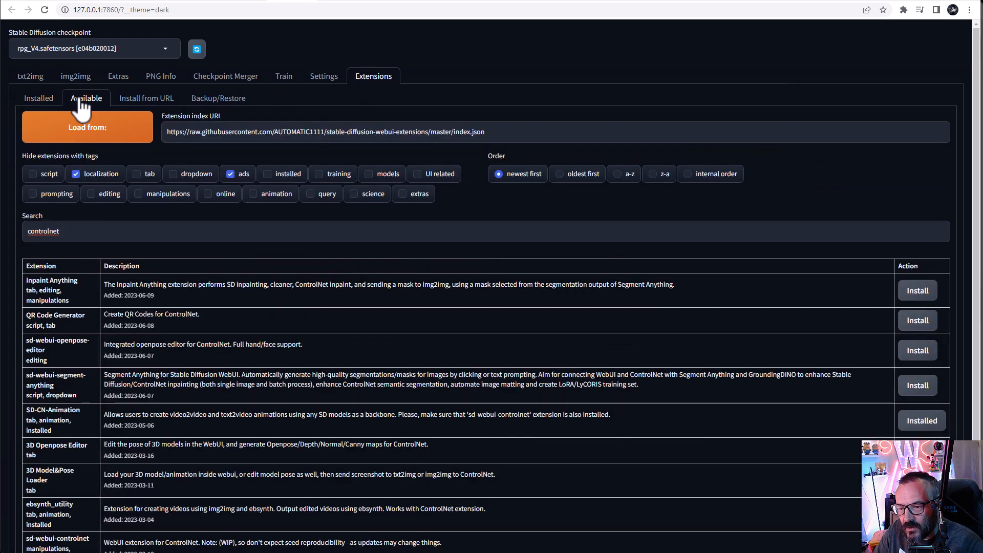
pyautogui.click(68, 231)
pyautogui.hotkey('ctrl', 'a')
pyautogui.press('BackSpace')
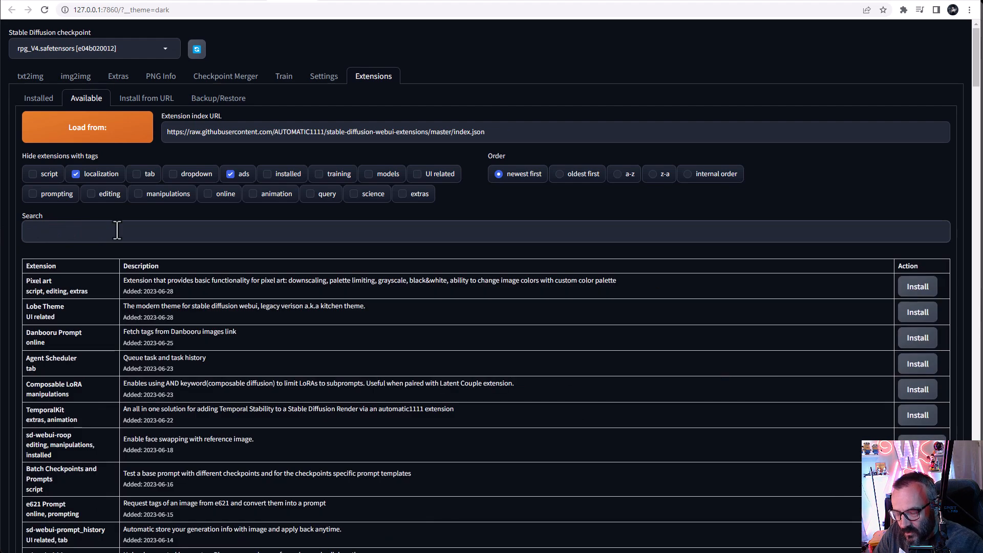
pyautogui.write('roo')
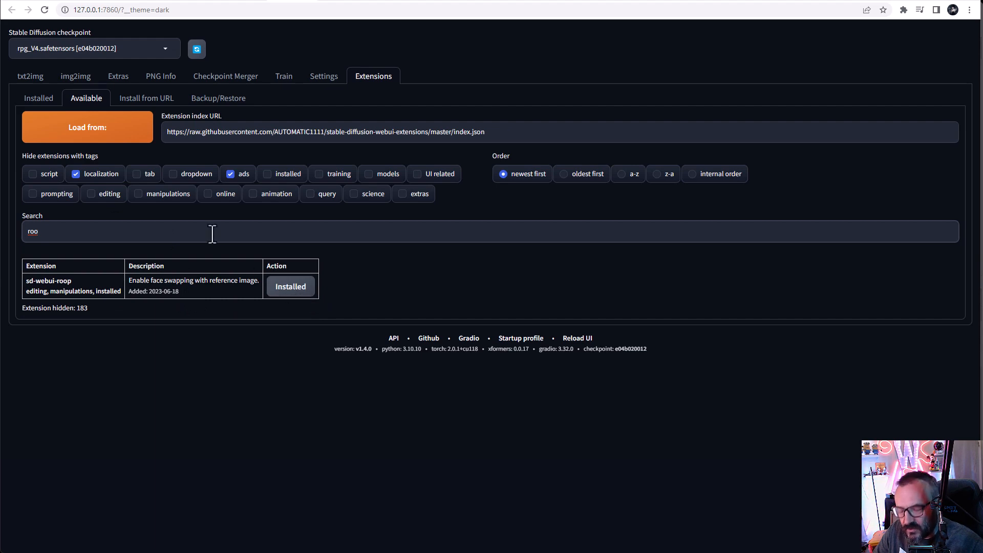
# Search the available extensions for "controlnet" and look through the list for sd-webui-controlnet.
pyautogui.press('BackSpace')
pyautogui.press('BackSpace')
pyautogui.press('BackSpace')
pyautogui.write('c')
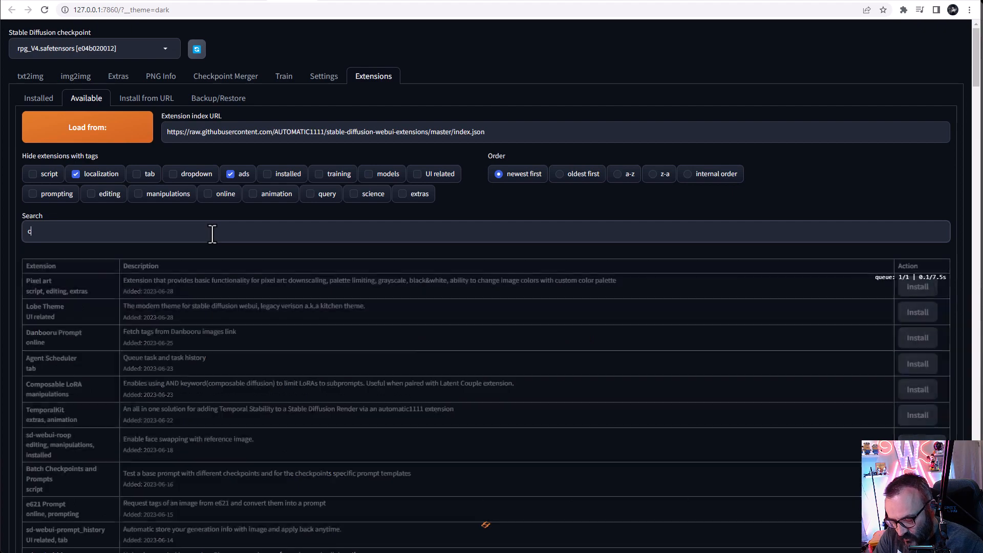
pyautogui.write('ontrolnet')
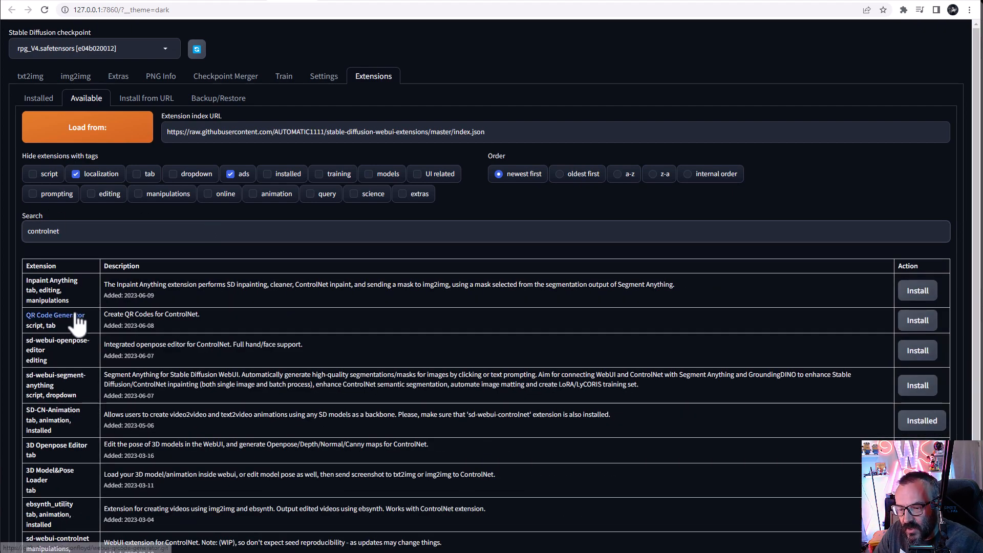
pyautogui.scroll(-2, 77, 315)
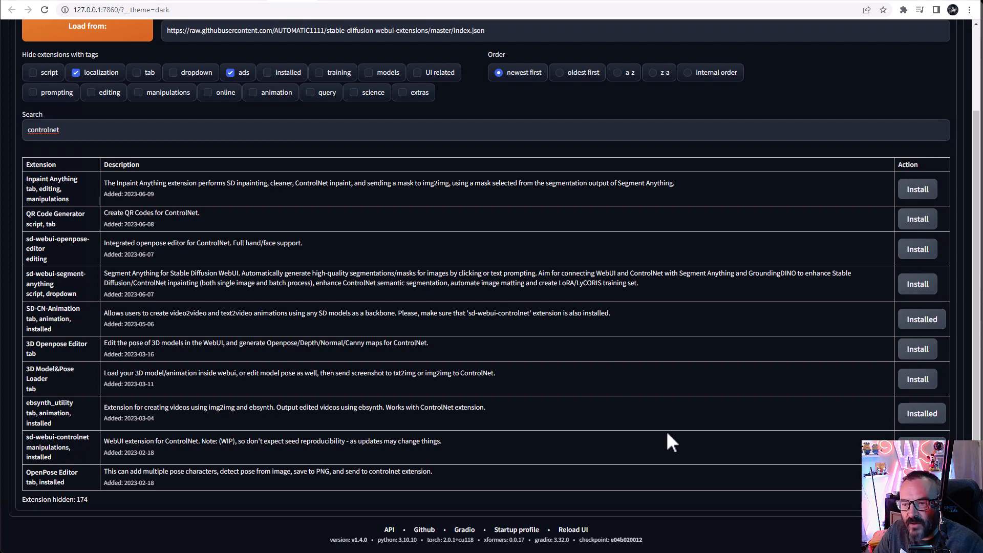
pyautogui.scroll(3, 670, 439)
# Check that sd-webui-controlnet and sd-webui-roop are enabled among the installed extensions.
pyautogui.click(48, 103)
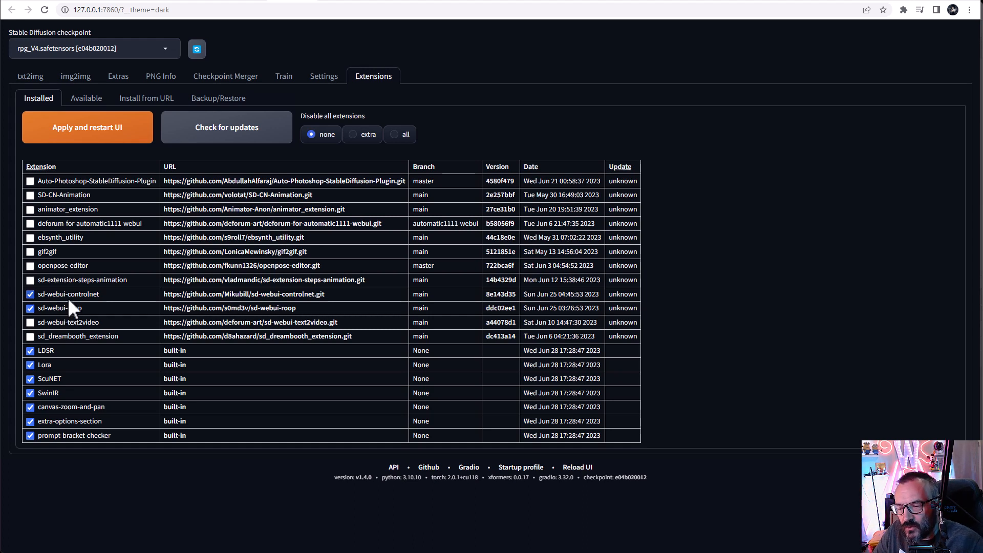
pyautogui.click(30, 308)
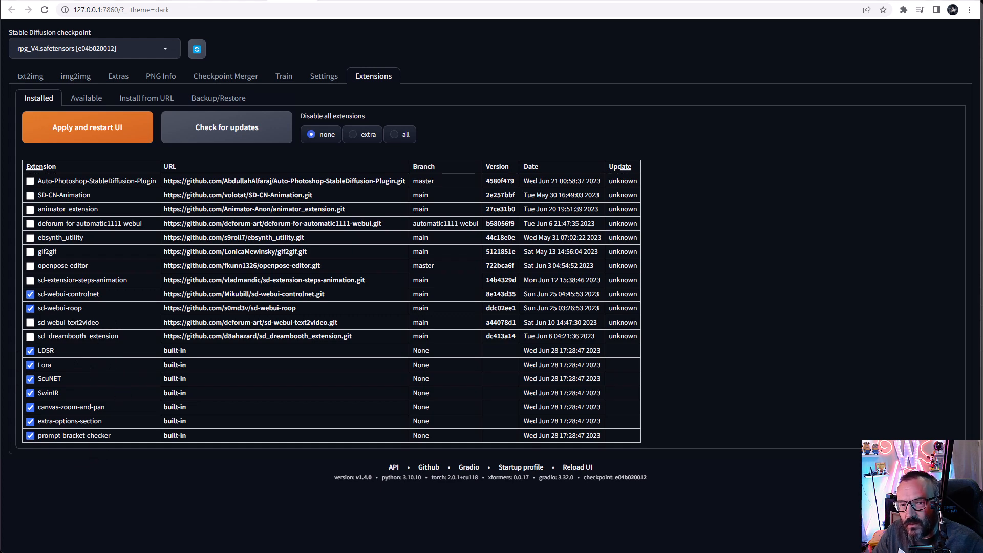
# Review the ControlNet page of the settings, including the maximum models amount and model cache size.
pyautogui.click(324, 77)
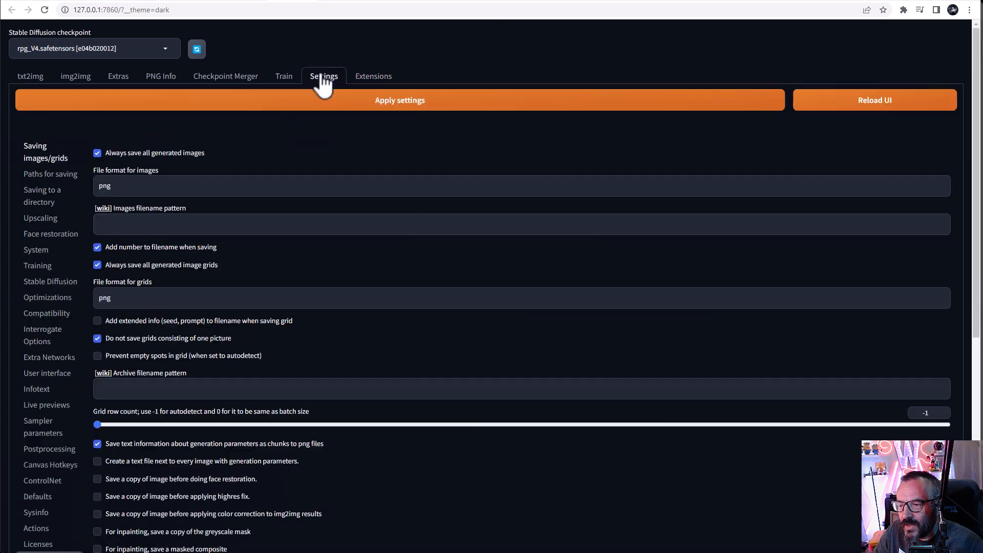
pyautogui.scroll(-3, 40, 352)
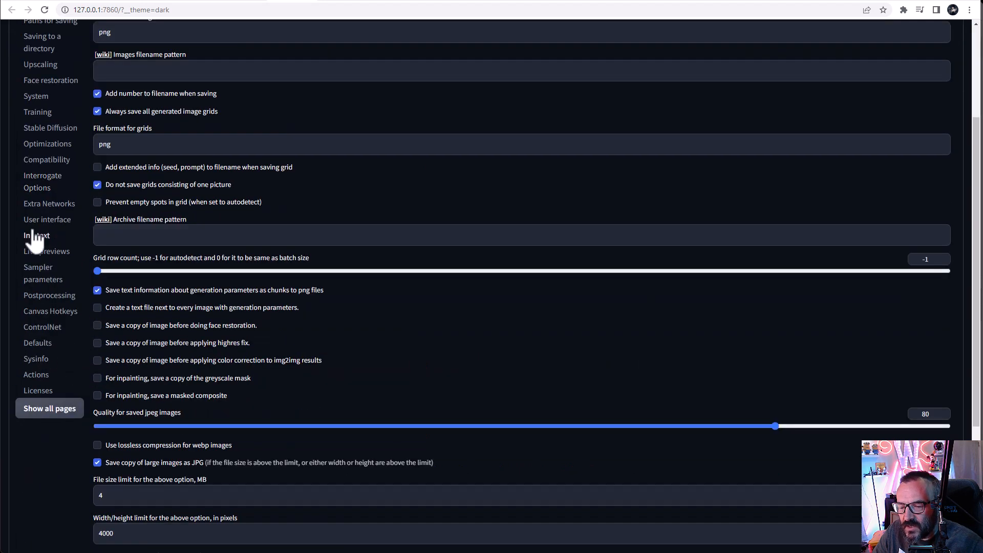
pyautogui.click(41, 328)
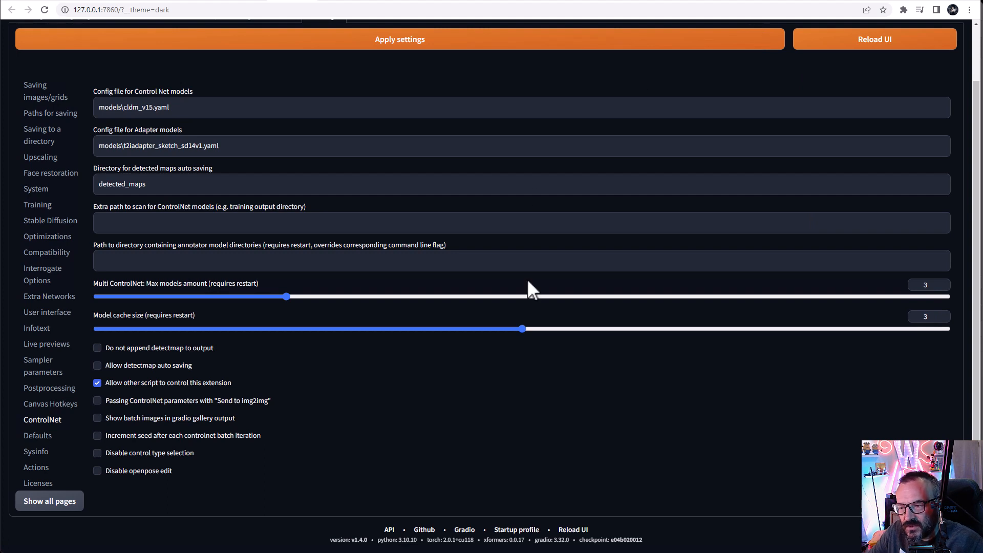
pyautogui.scroll(2, 537, 259)
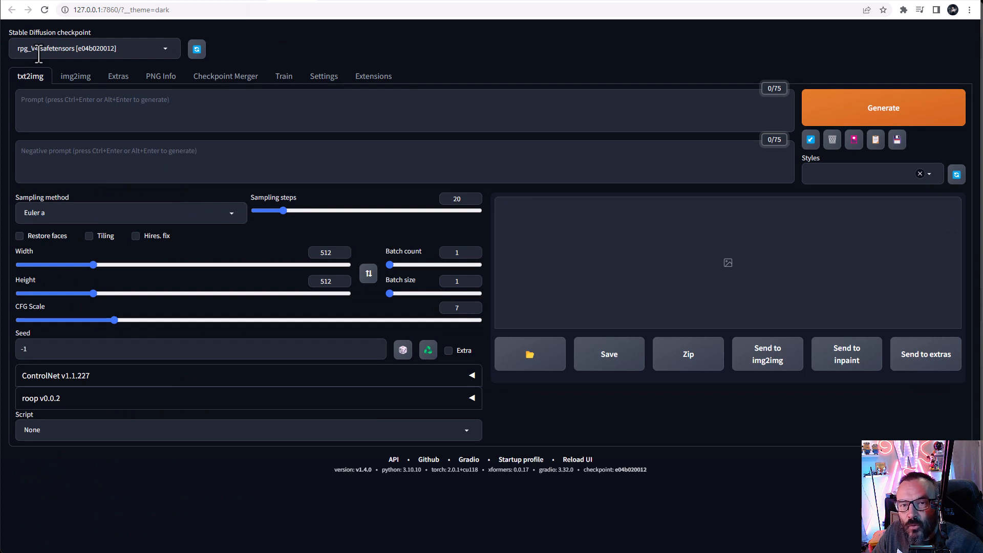
# Set the txt2img sampling method to DPM++ 2M Karras, the height to 768 and the sampling steps to 55.
pyautogui.click(224, 214)
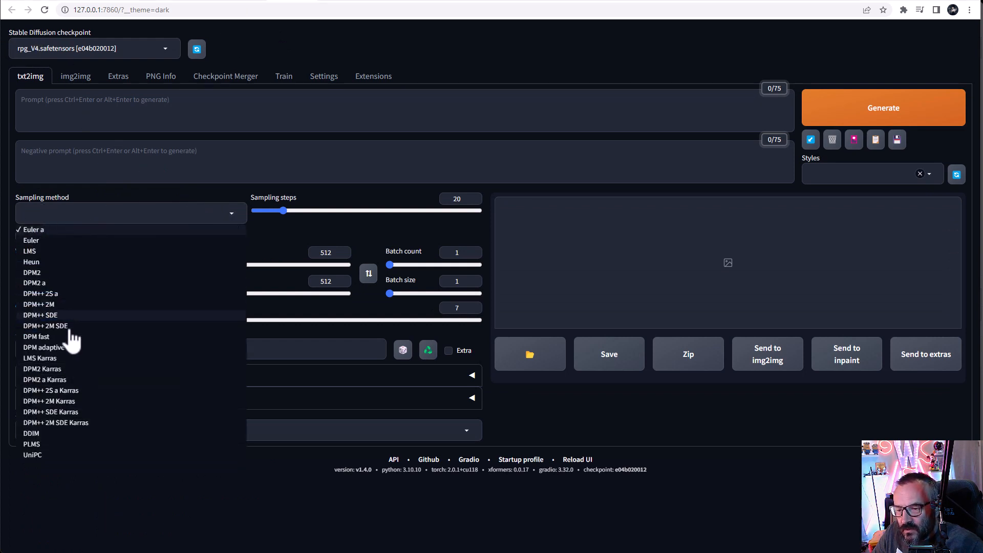
pyautogui.click(81, 404)
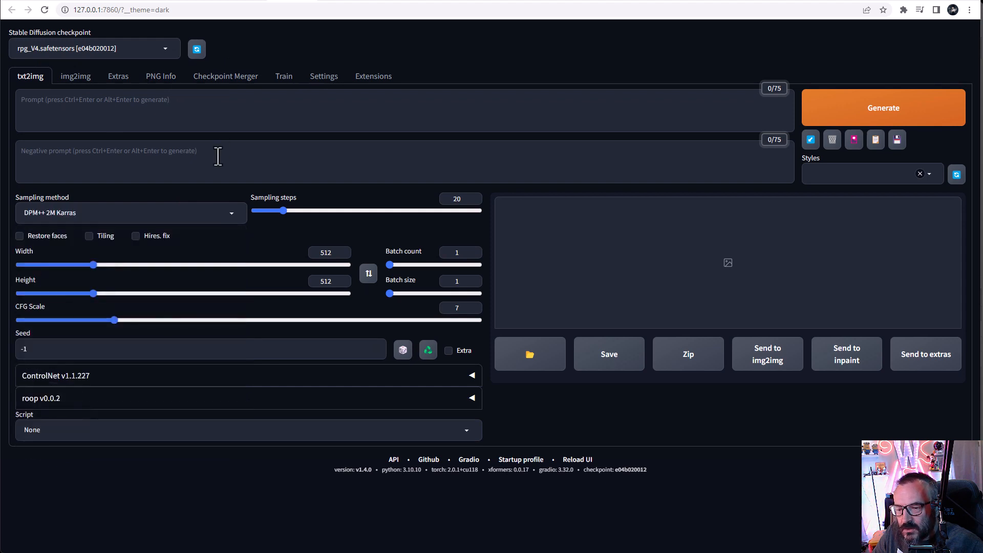
pyautogui.doubleClick(333, 282)
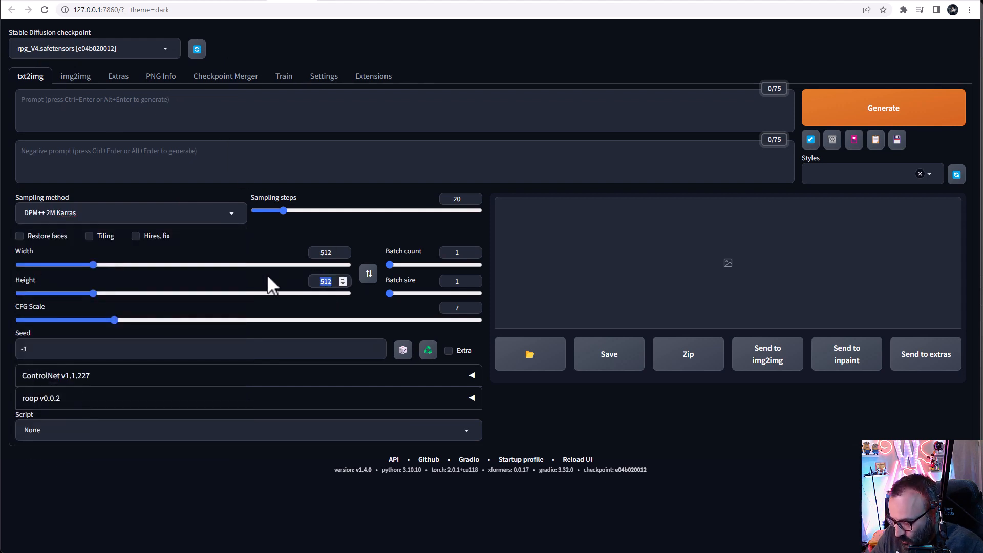
pyautogui.write('768')
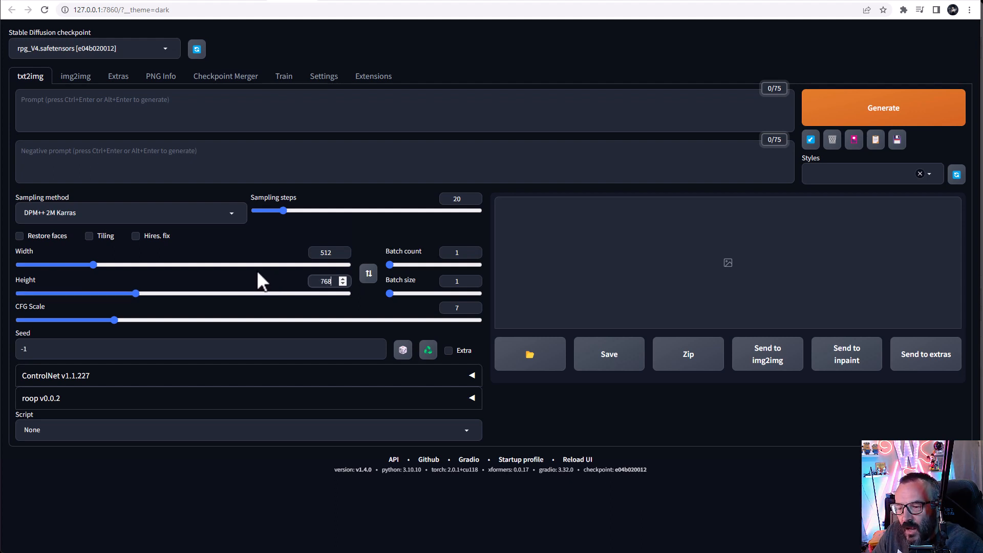
pyautogui.doubleClick(457, 199)
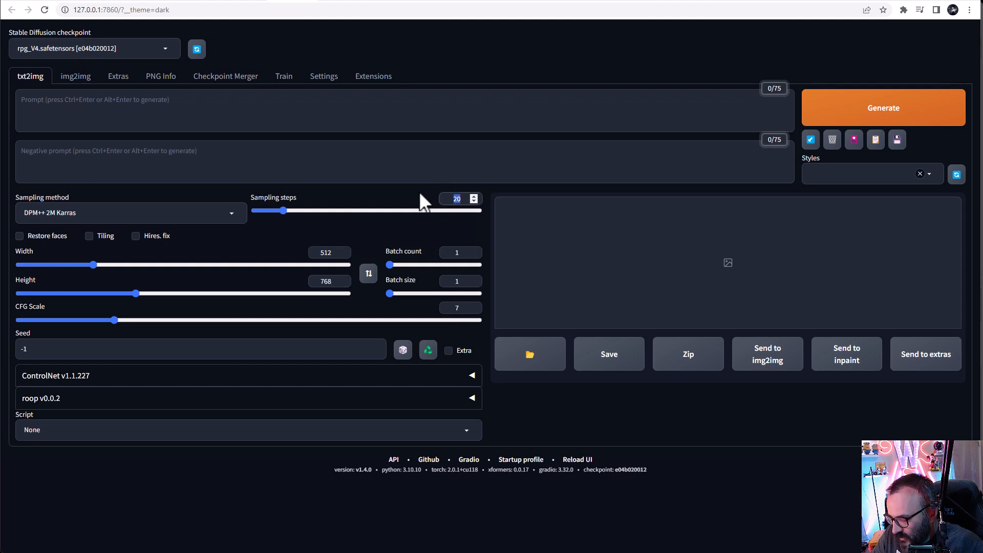
pyautogui.write('55')
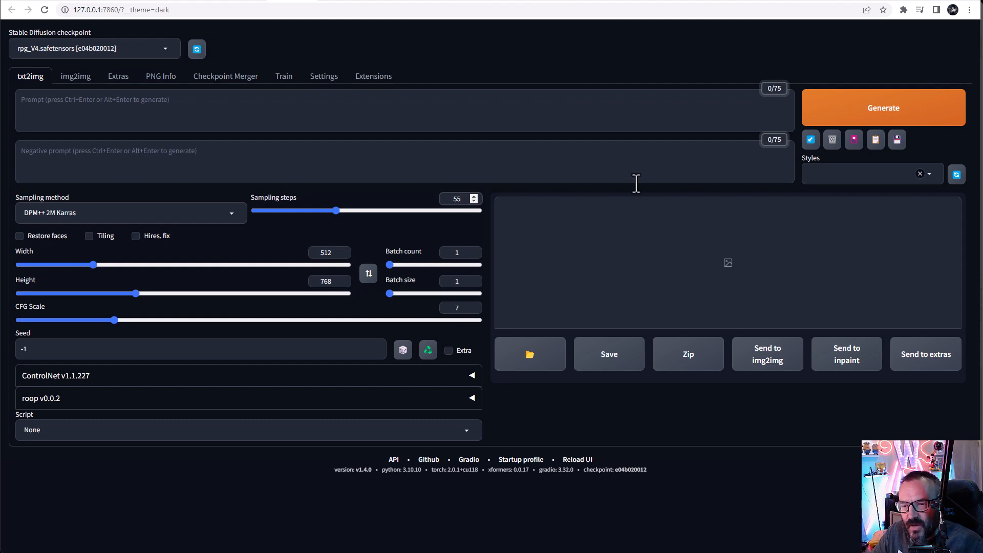
# Generate an image from the prompt "Photorealistic, Rembrandt painting, Portrait of beautiful women" with the negative prompt "nude, nsfw".
pyautogui.click(192, 115)
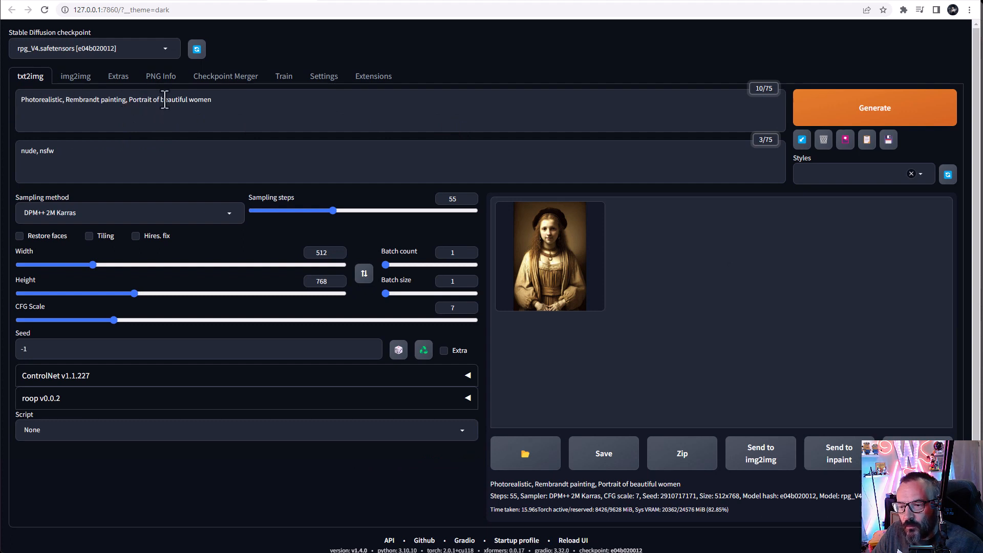
pyautogui.click(88, 154)
pyautogui.hotkey('ctrl', 'a')
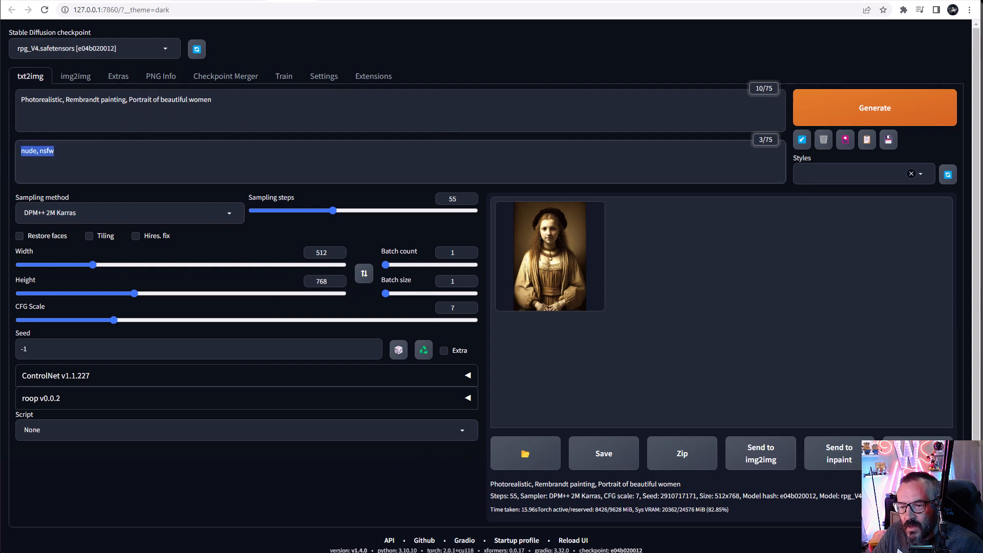
pyautogui.click(121, 152)
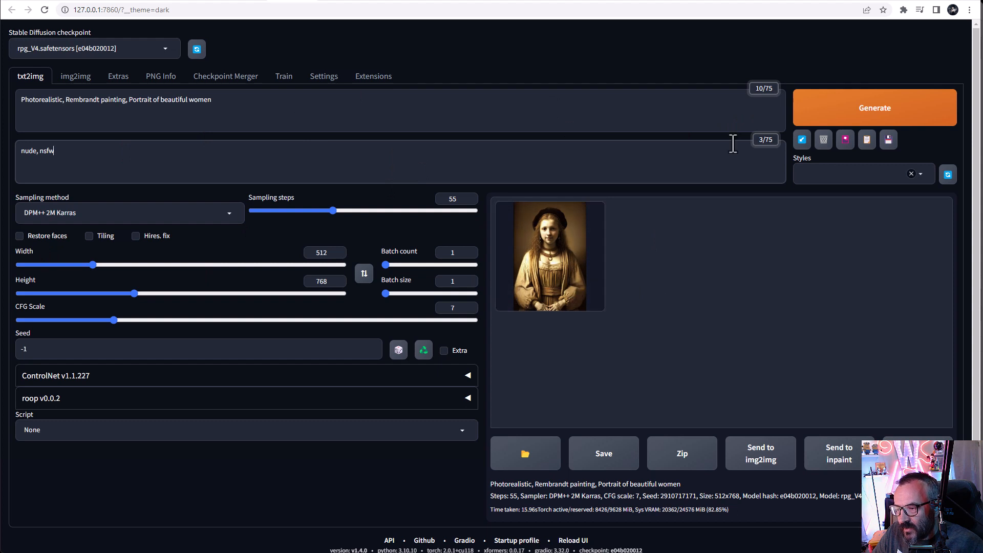
pyautogui.click(902, 117)
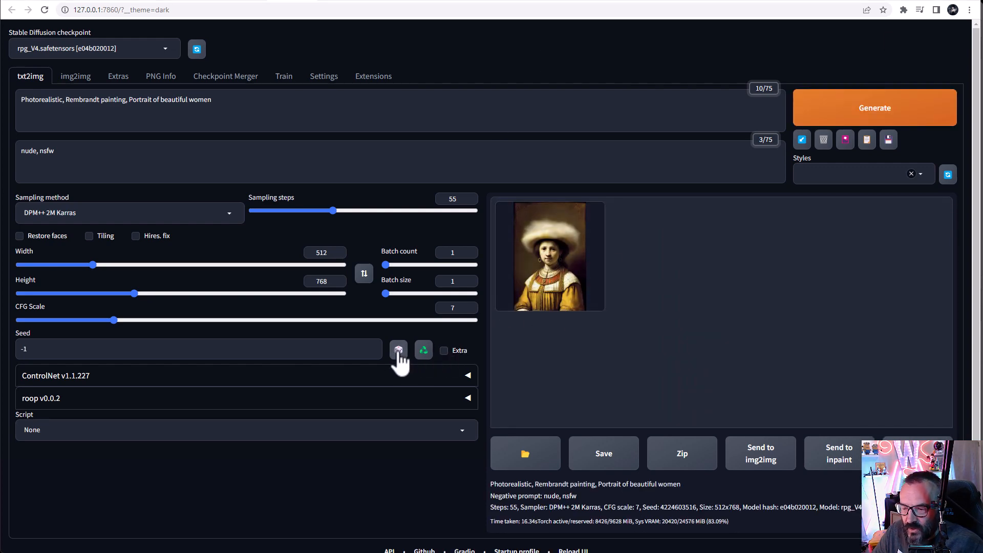
# Reuse the seed of the last generated portrait and enlarge its preview.
pyautogui.click(422, 350)
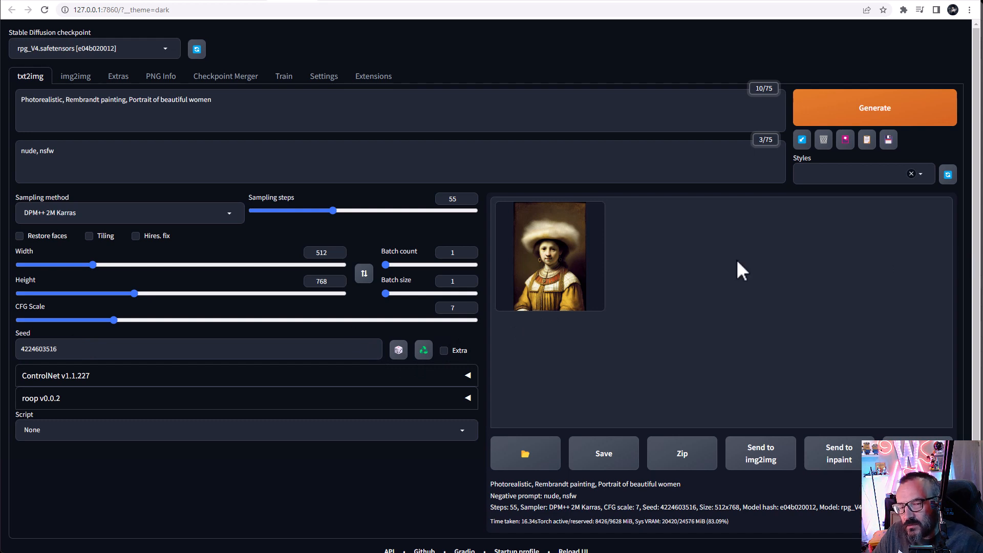
pyautogui.click(550, 261)
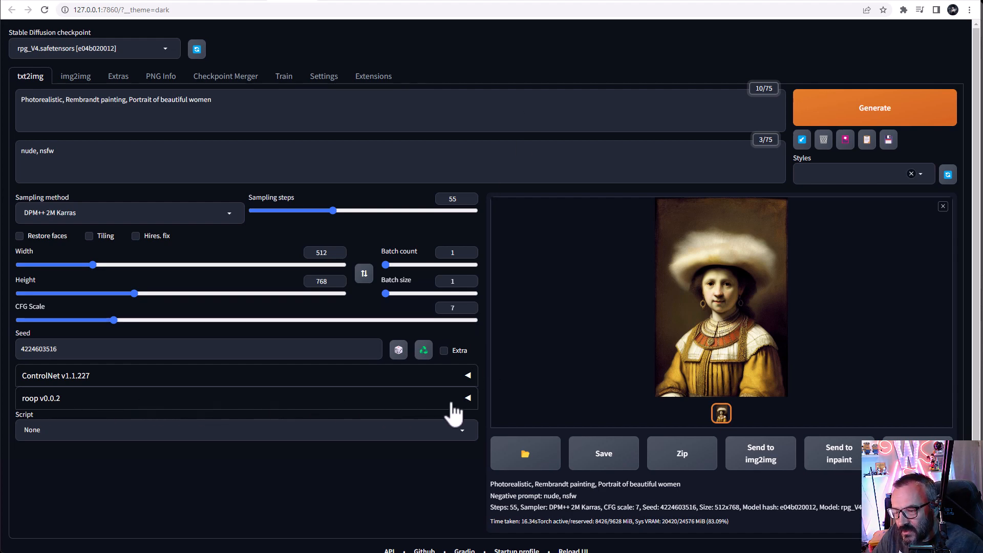
# Load the photo of the woman in a grey shawl as the roop source image and enable roop.
pyautogui.click(468, 398)
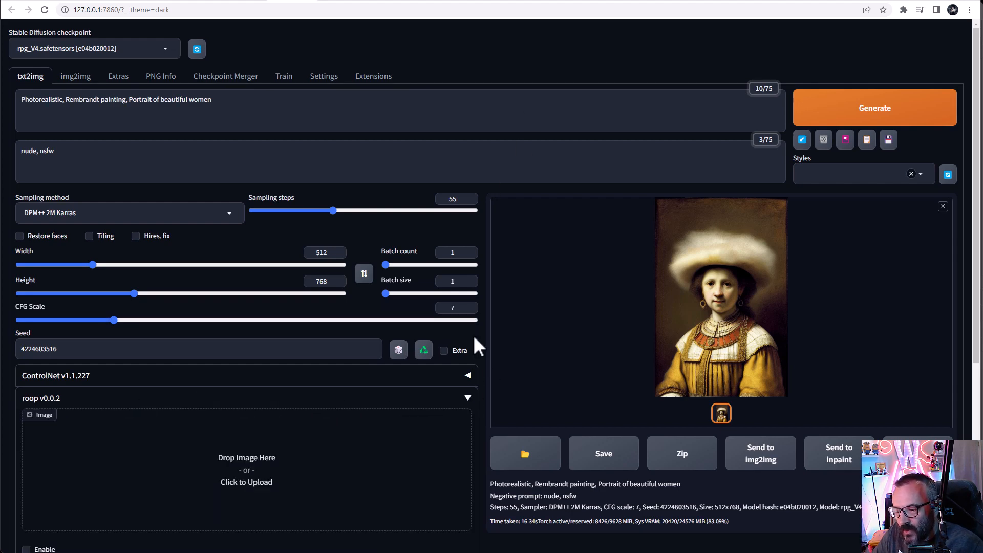
pyautogui.scroll(-4, 474, 336)
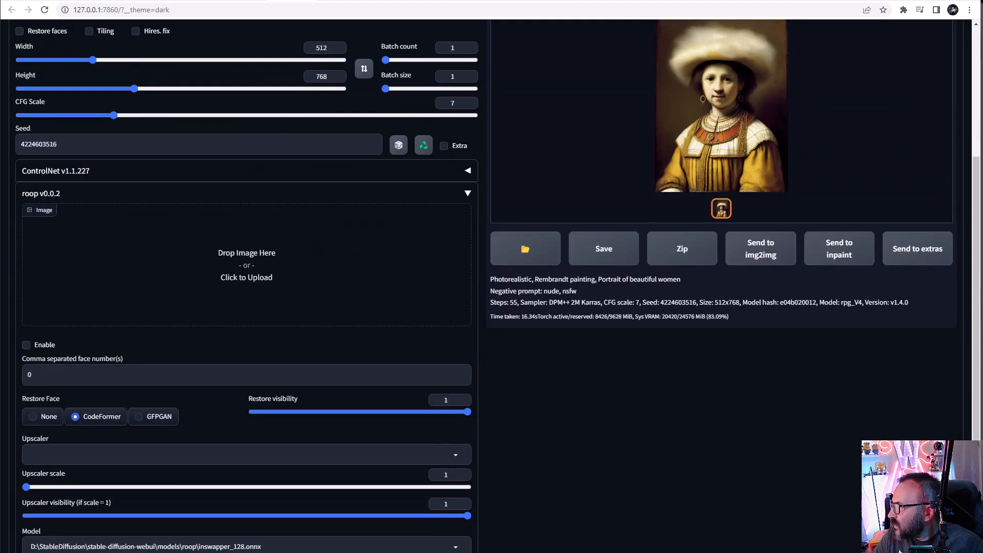
pyautogui.moveTo(982, 487); pyautogui.dragTo(283, 273)
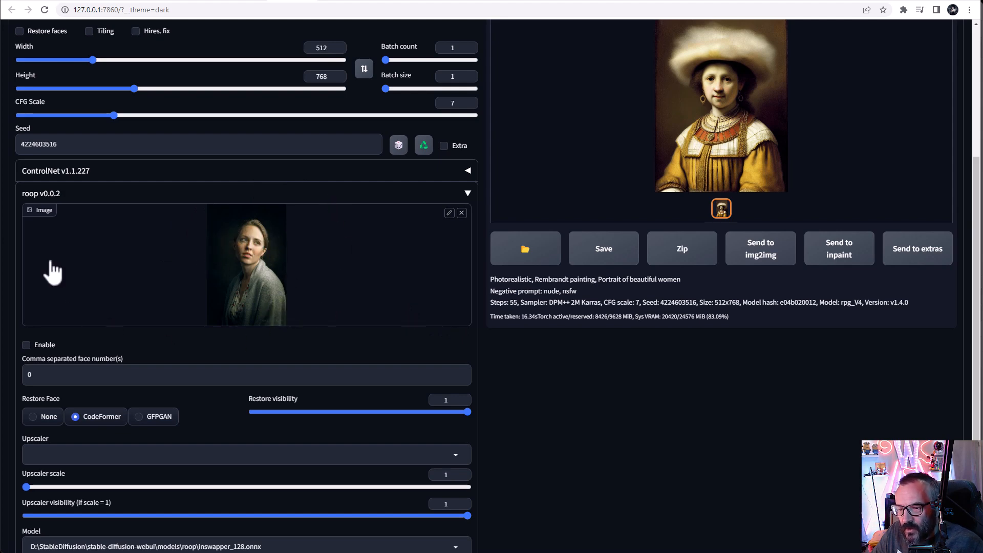
pyautogui.scroll(-1, 69, 233)
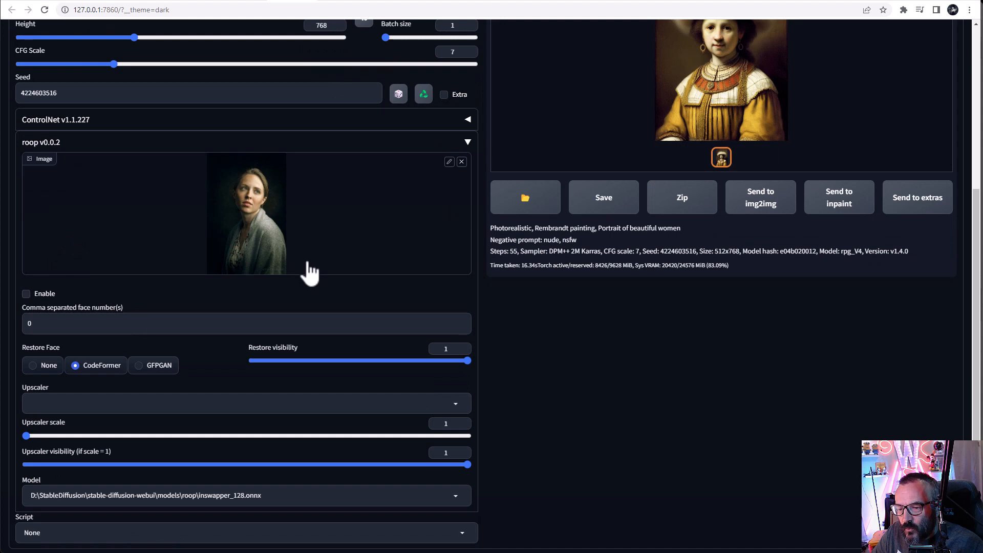
pyautogui.click(49, 298)
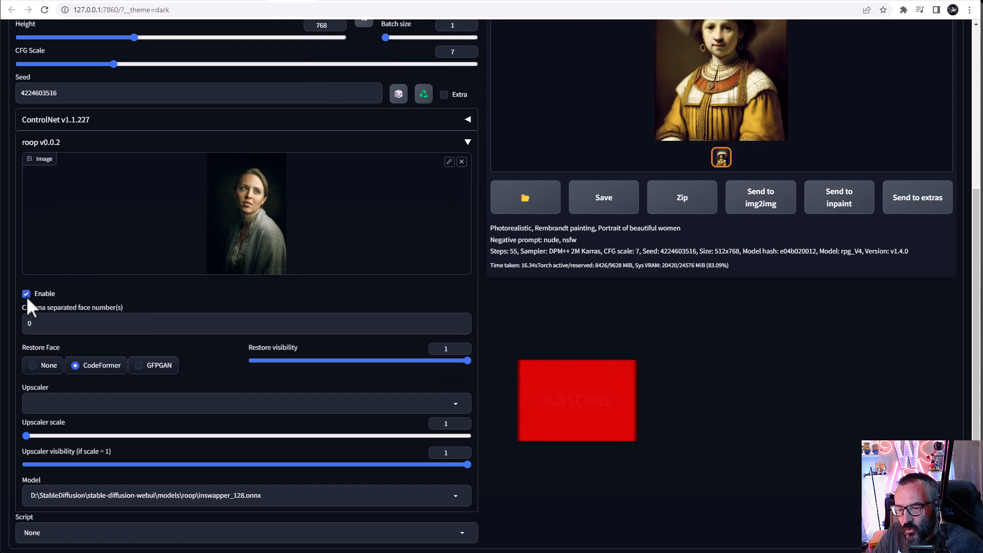
# Set the CFG scale to 5.5 and roop's face restoration to GFPGAN.
pyautogui.scroll(-1, 43, 282)
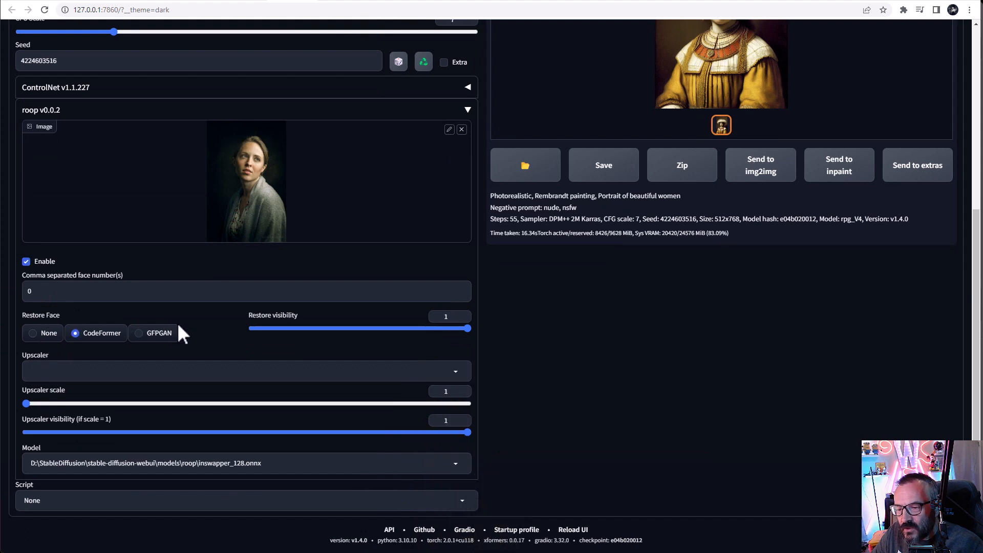
pyautogui.scroll(5, 178, 322)
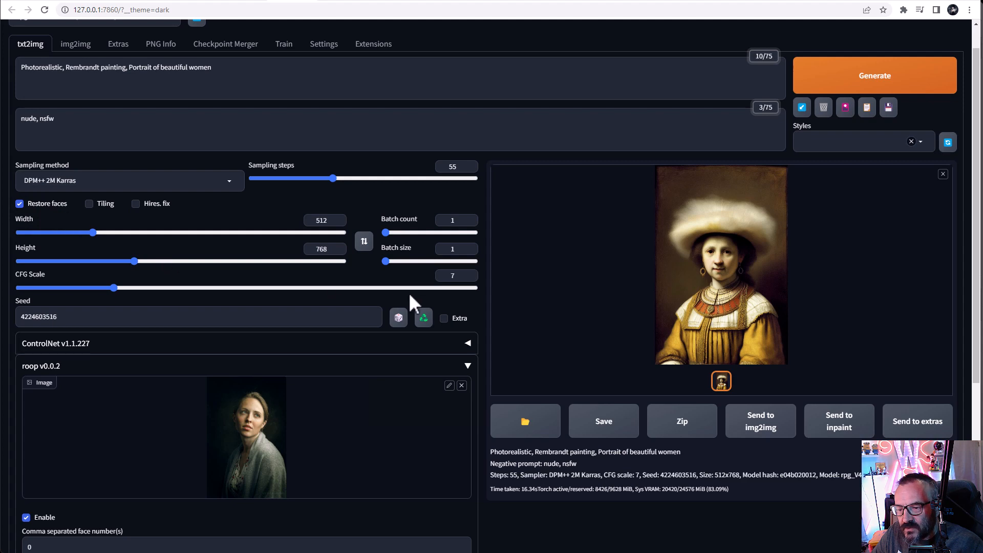
pyautogui.doubleClick(452, 275)
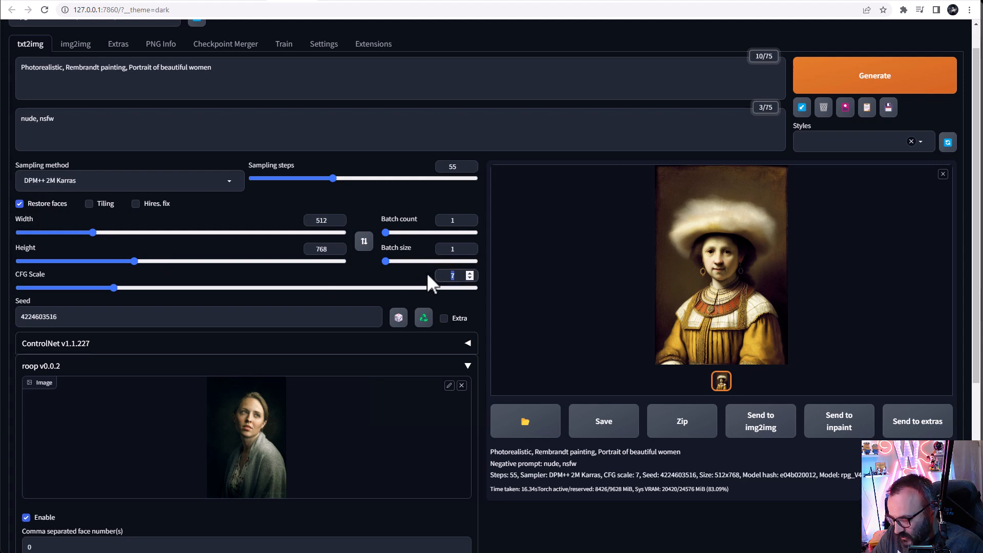
pyautogui.write('5.5')
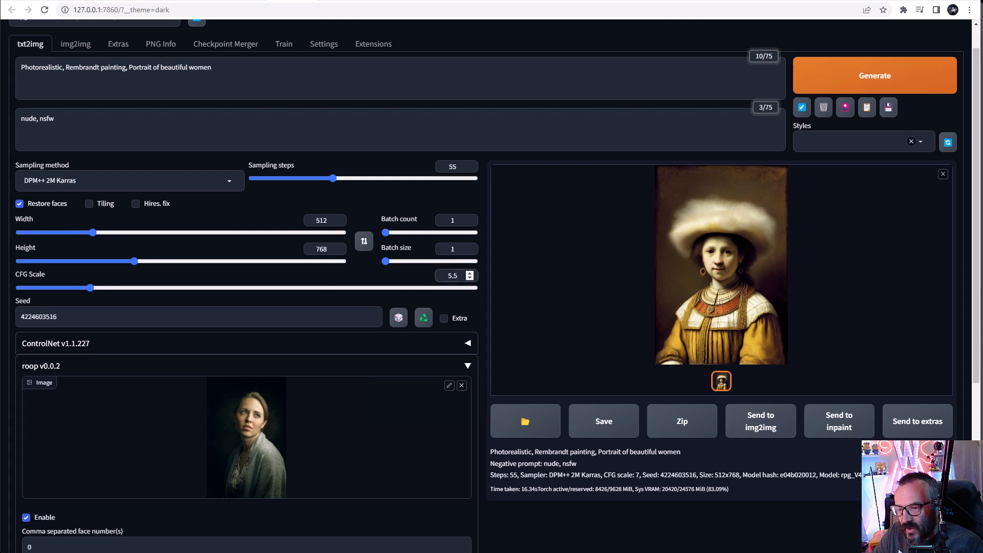
pyautogui.scroll(-1, 275, 268)
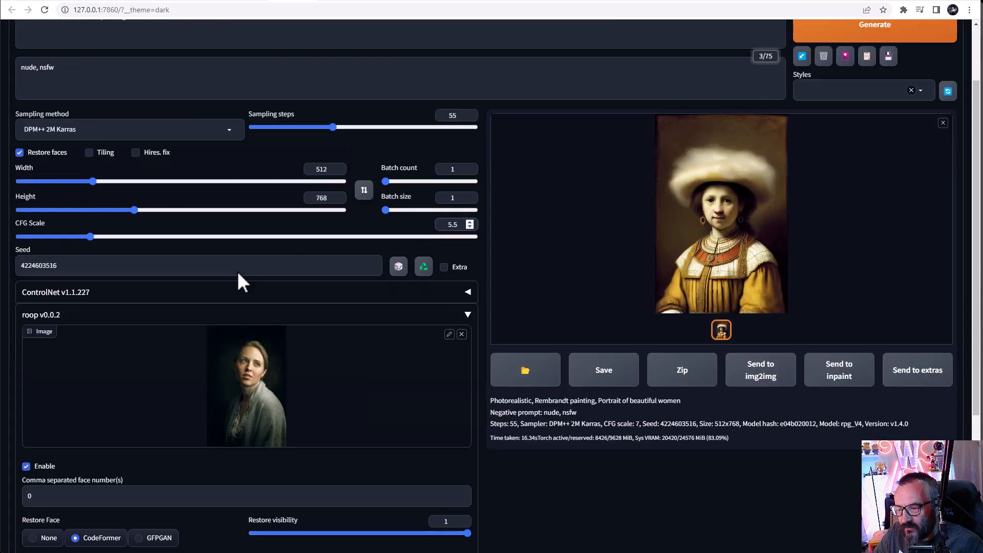
pyautogui.scroll(-4, 172, 266)
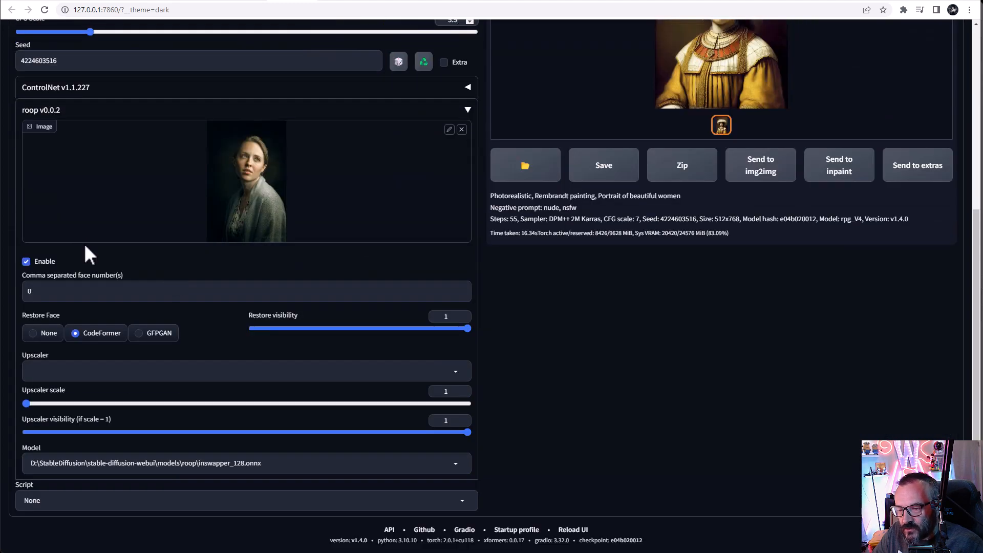
pyautogui.click(150, 336)
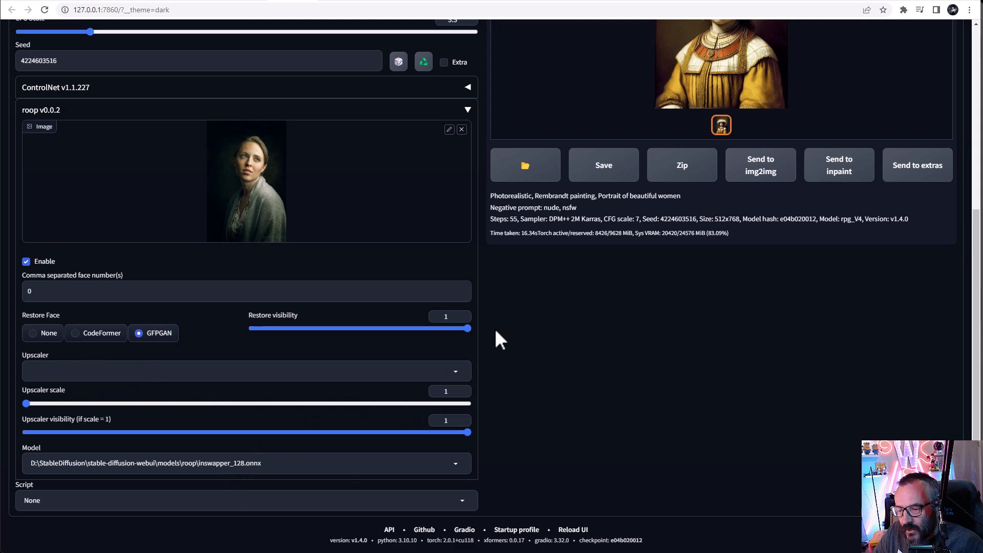
# Generate the portrait with roop enabled and view the result enlarged.
pyautogui.scroll(5, 495, 340)
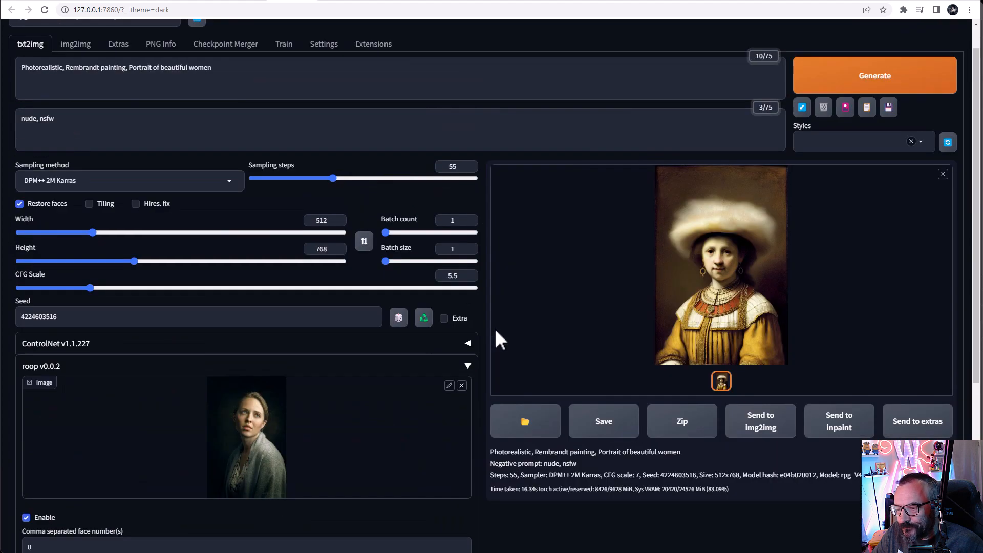
pyautogui.click(890, 77)
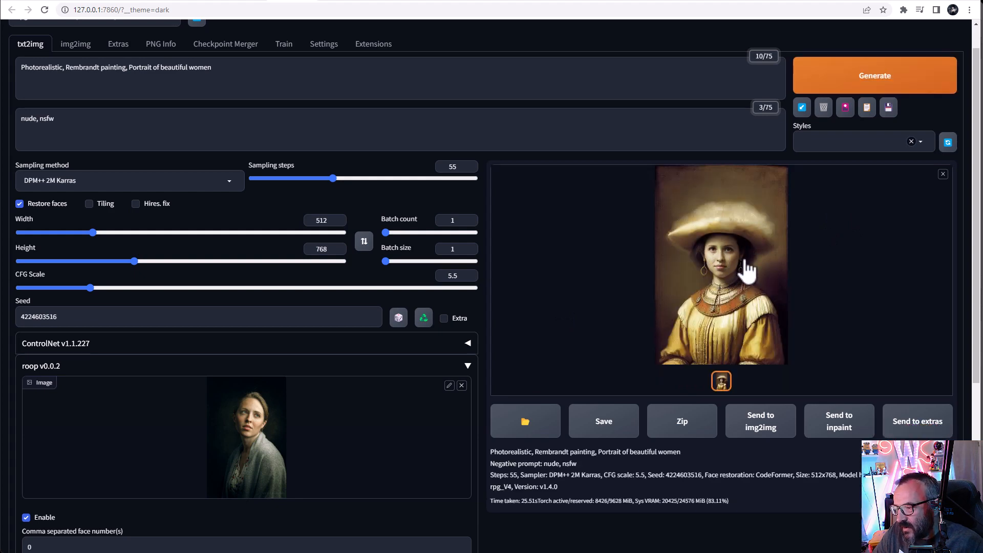
pyautogui.click(746, 263)
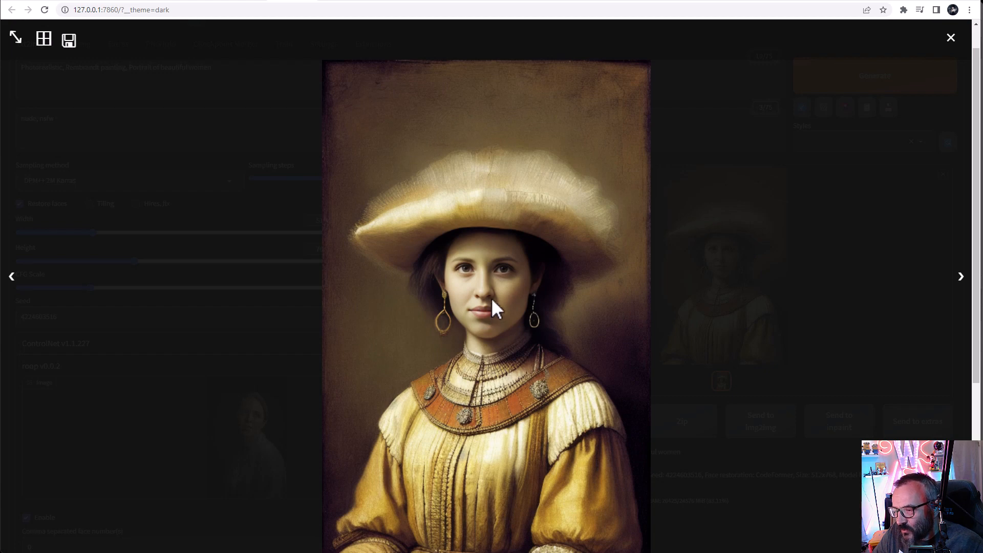
pyautogui.click(951, 38)
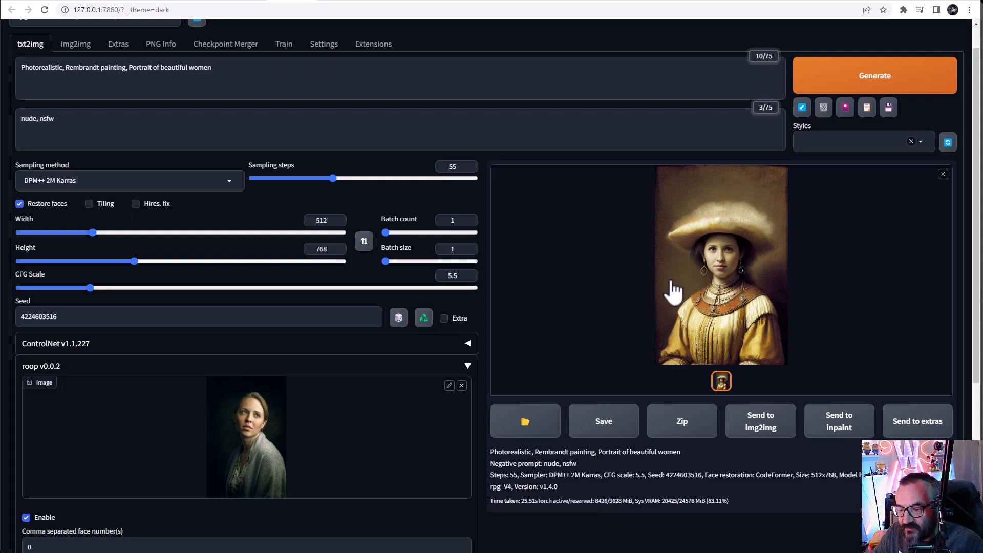
# Load the photo of the woman in the grey shawl into ControlNet Unit 0 and enable the unit.
pyautogui.click(468, 343)
pyautogui.scroll(-4, 464, 352)
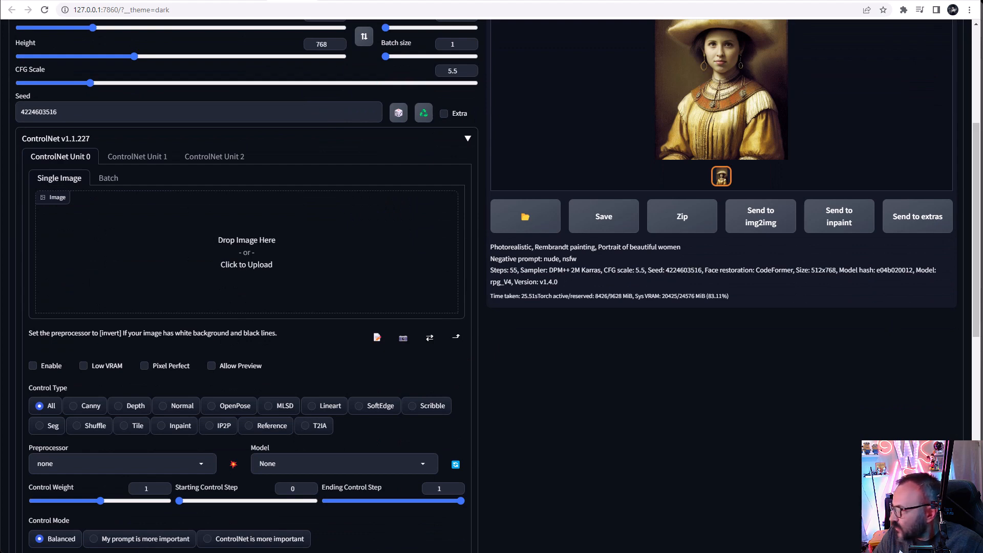
pyautogui.moveTo(967, 412); pyautogui.dragTo(319, 259)
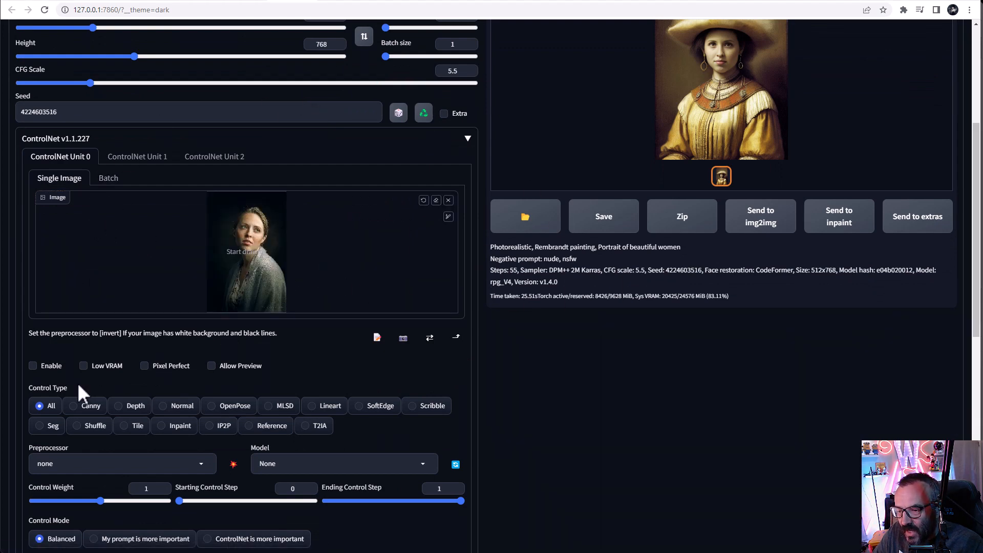
pyautogui.click(33, 366)
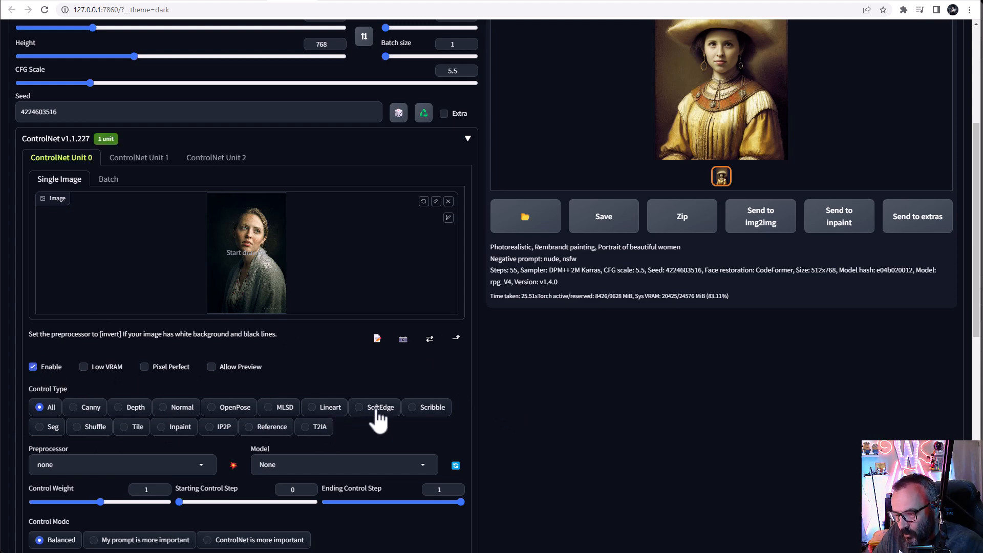
# Set the control type of ControlNet Unit 0 to OpenPose and enable Pixel Perfect.
pyautogui.click(231, 416)
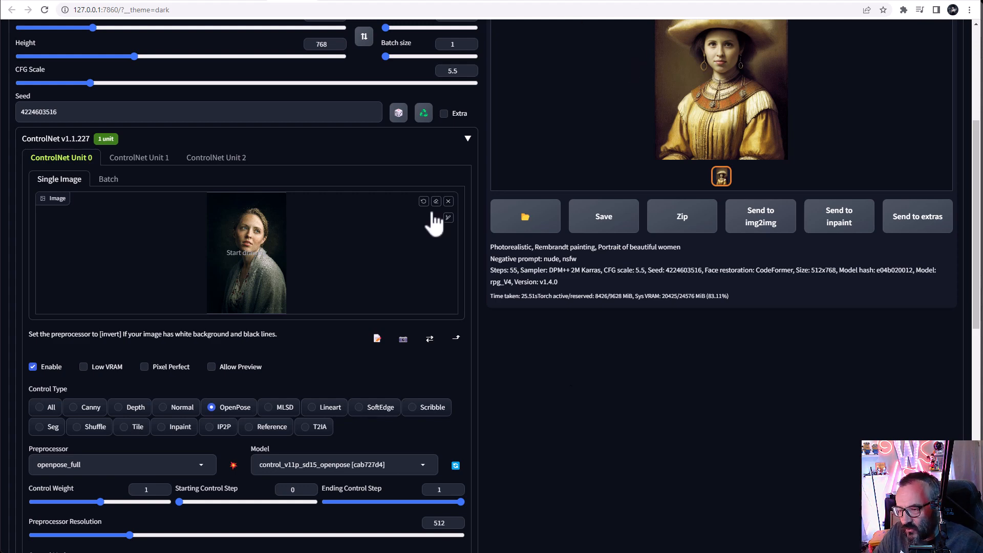
pyautogui.scroll(-2, 400, 276)
pyautogui.scroll(-2, 237, 313)
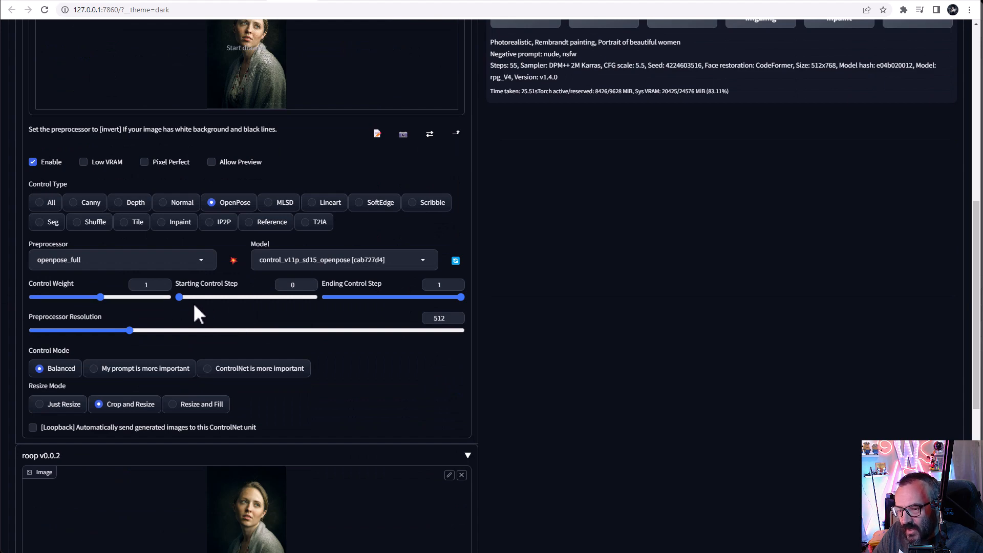
pyautogui.scroll(1, 195, 307)
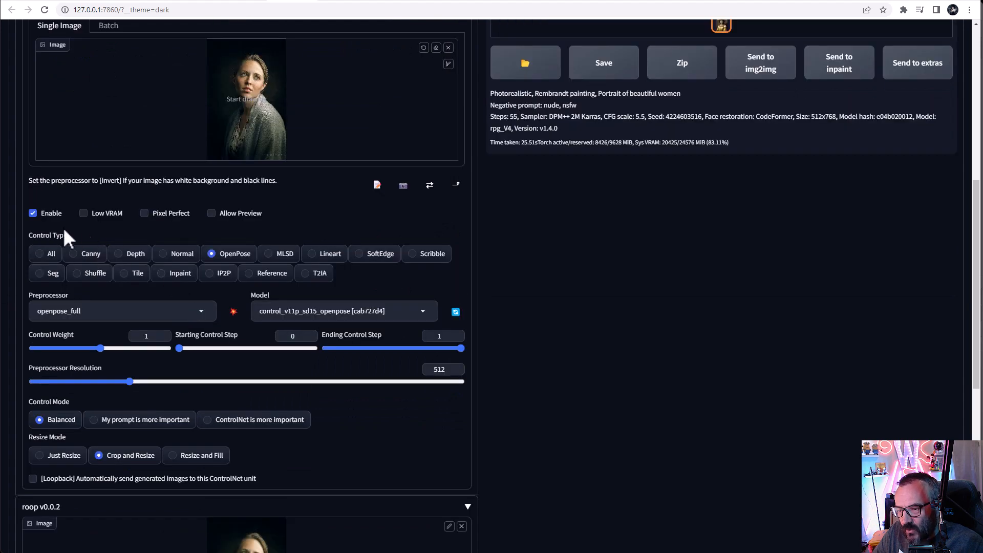
pyautogui.click(159, 215)
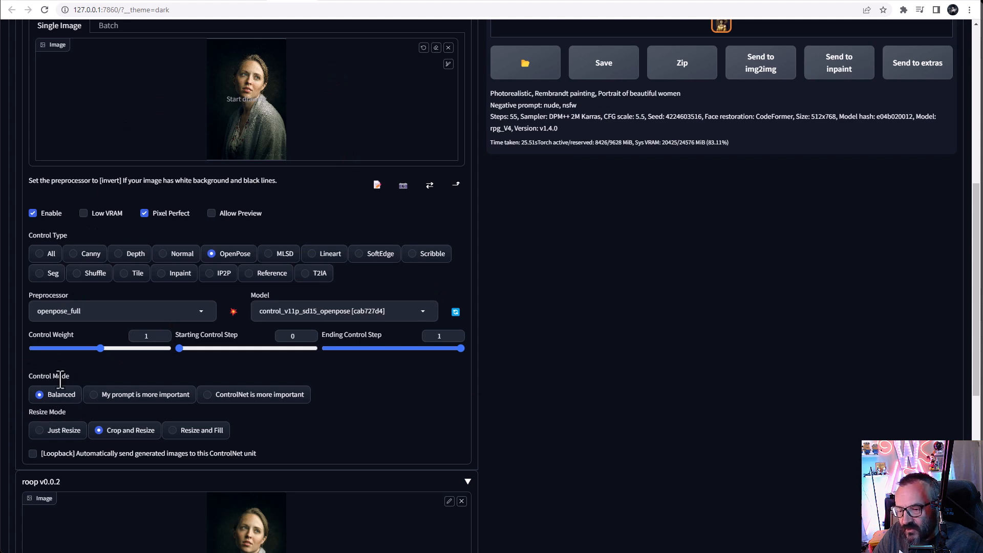
# Generate the portrait with the OpenPose ControlNet, check the console progress and view the result enlarged.
pyautogui.scroll(4, 600, 404)
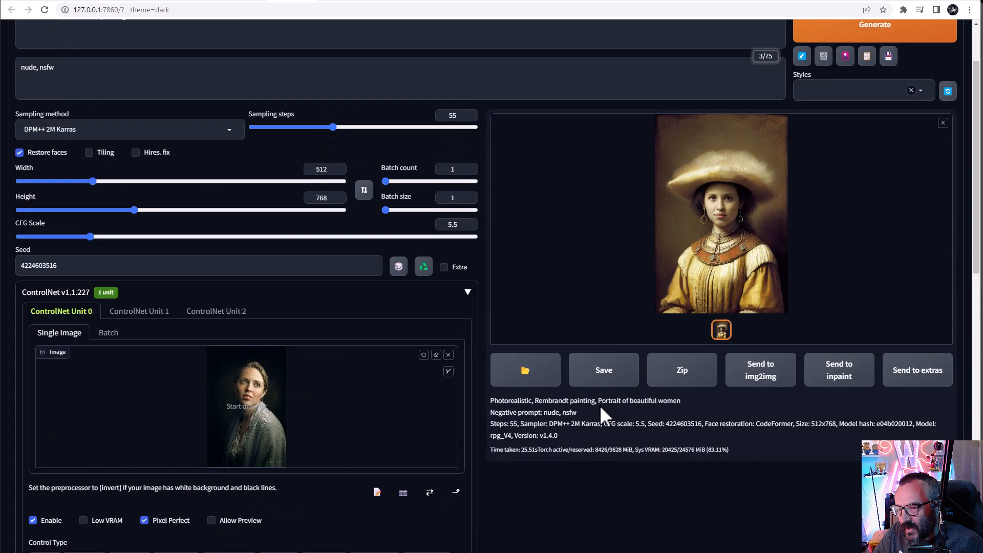
pyautogui.scroll(3, 223, 373)
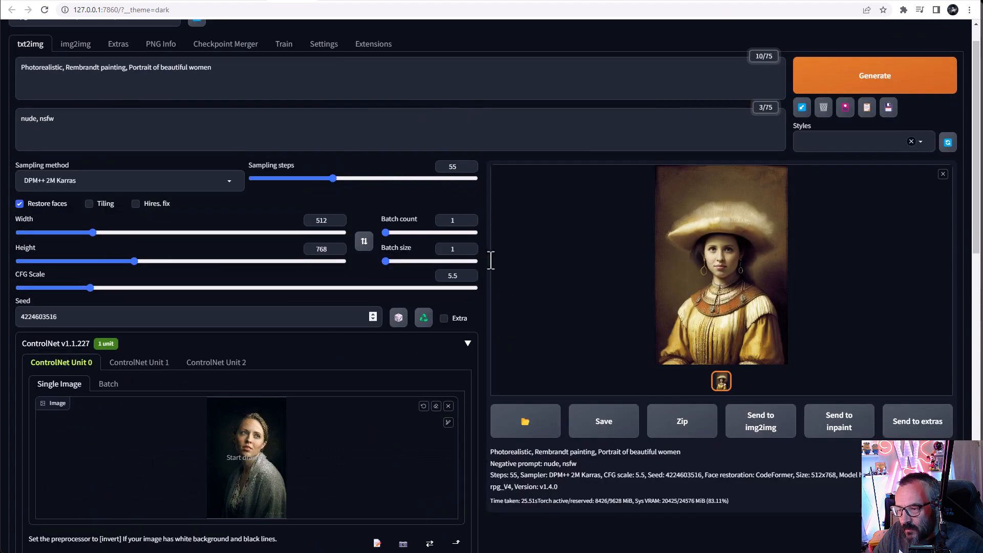
pyautogui.hotkey('ctrl', 'Return')
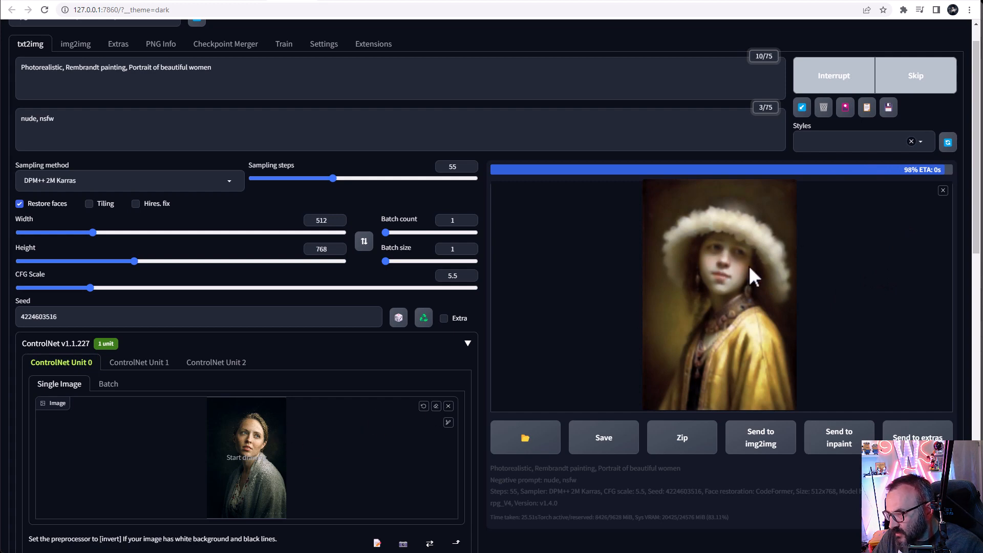
pyautogui.hotkey('alt', 'Tab')
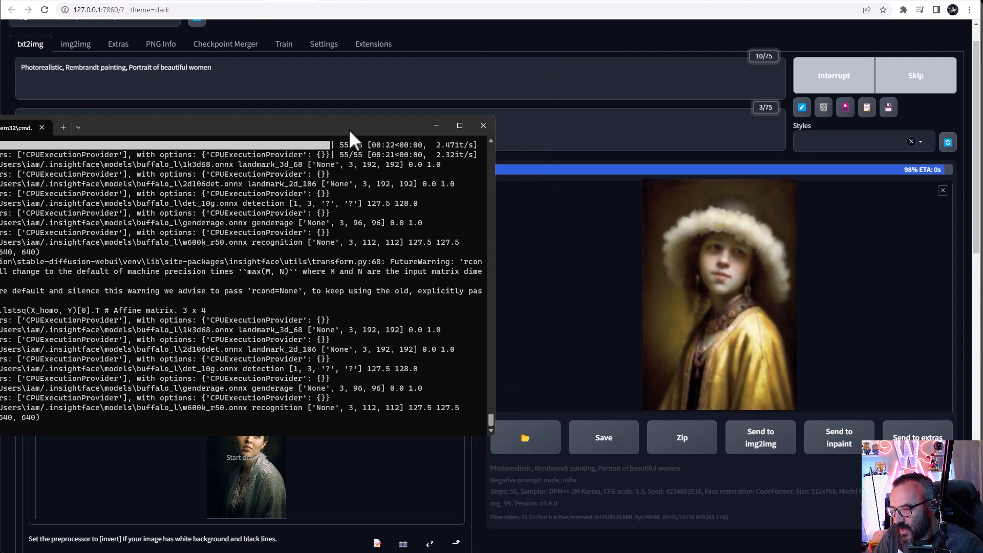
pyautogui.hotkey('alt', 'Tab')
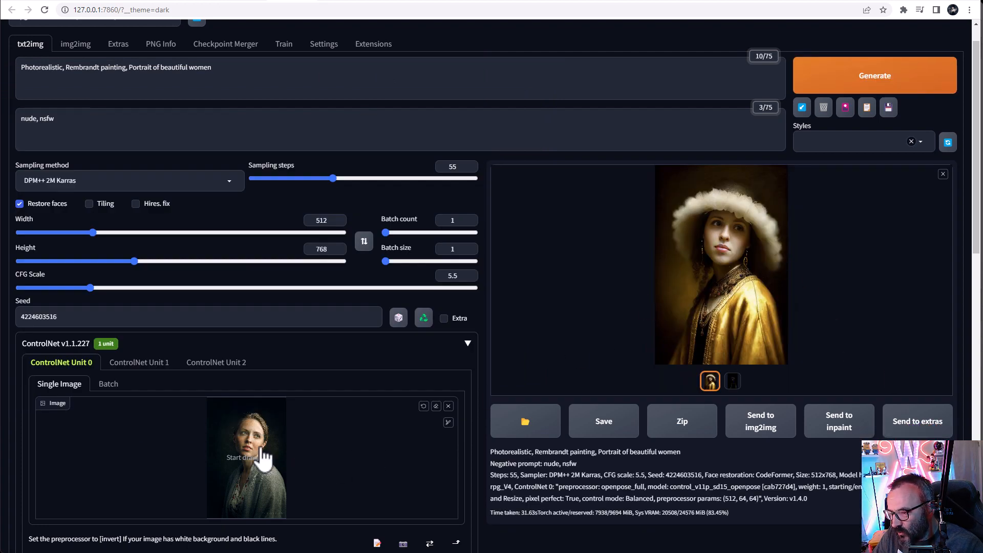
pyautogui.click(723, 244)
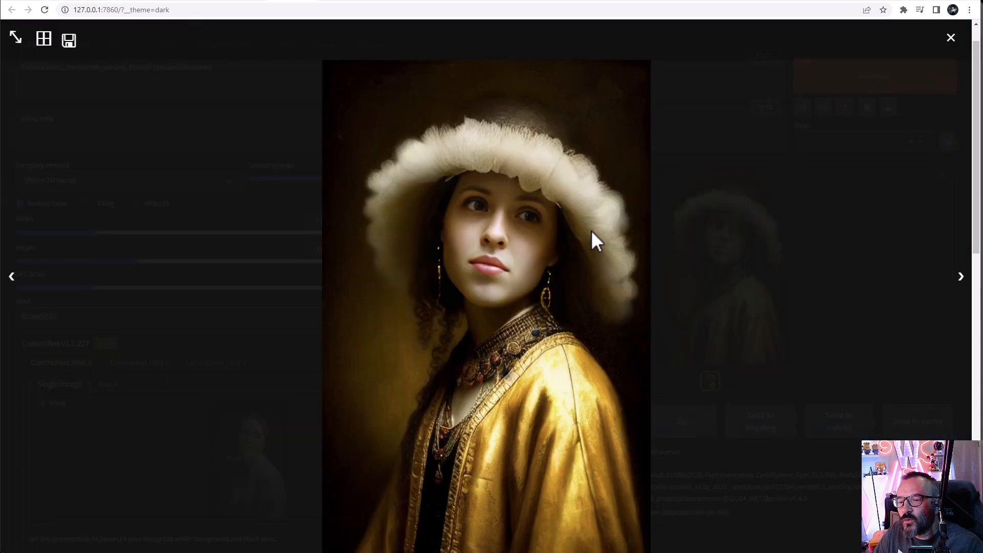
pyautogui.click(952, 39)
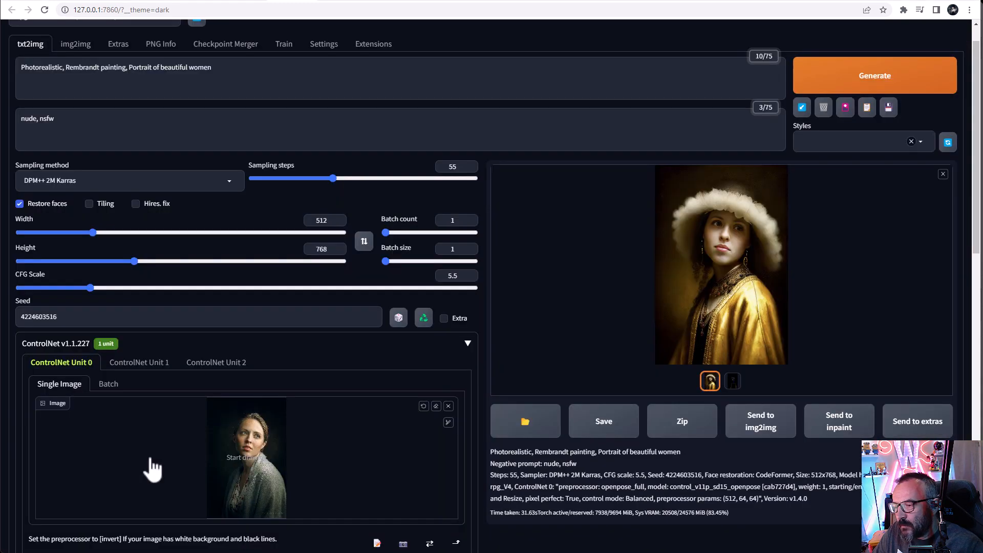
# Reset the seed to random (-1) and generate a new portrait with the same ControlNet and roop settings.
pyautogui.scroll(-6, 385, 398)
pyautogui.scroll(-6, 295, 460)
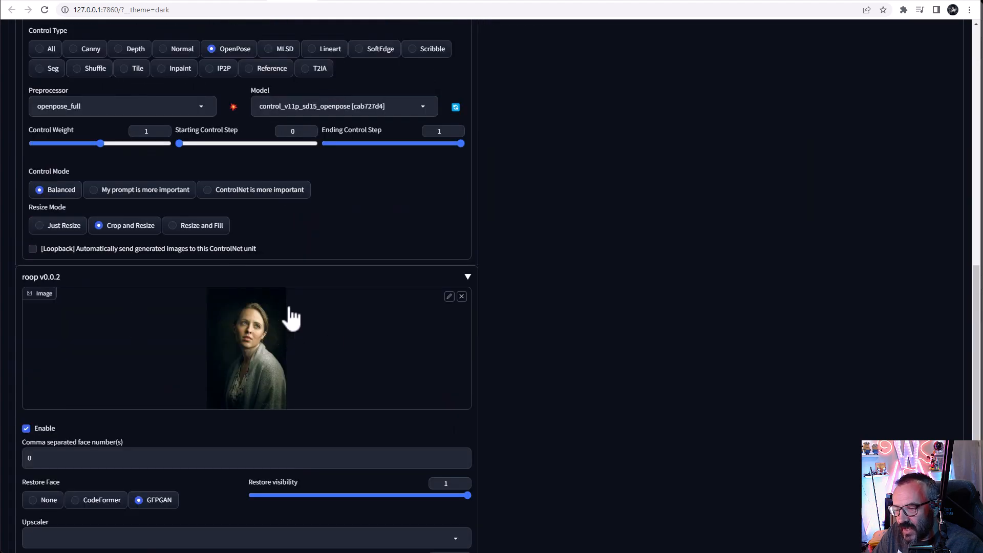
pyautogui.scroll(8, 665, 251)
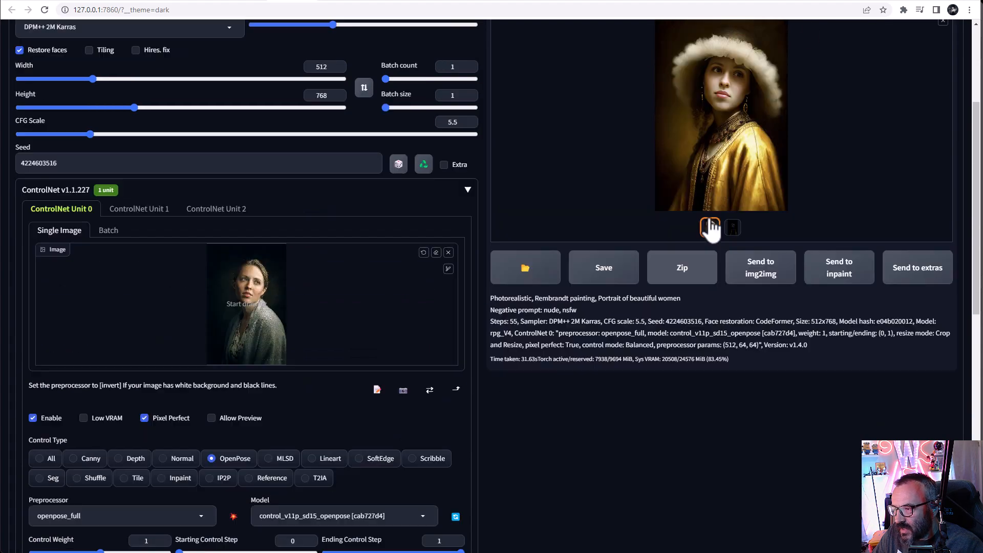
pyautogui.scroll(2, 711, 229)
pyautogui.click(399, 266)
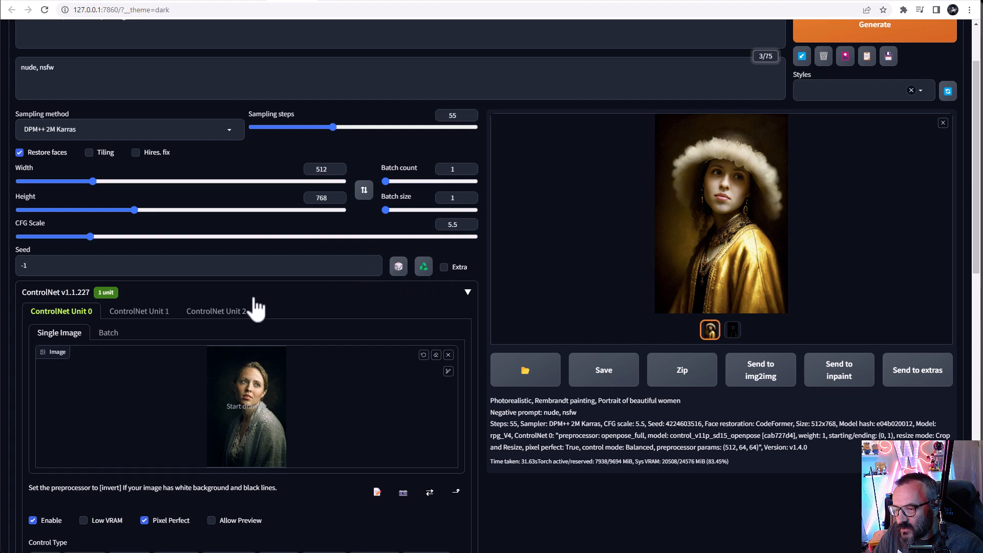
pyautogui.scroll(2, 413, 306)
pyautogui.click(879, 110)
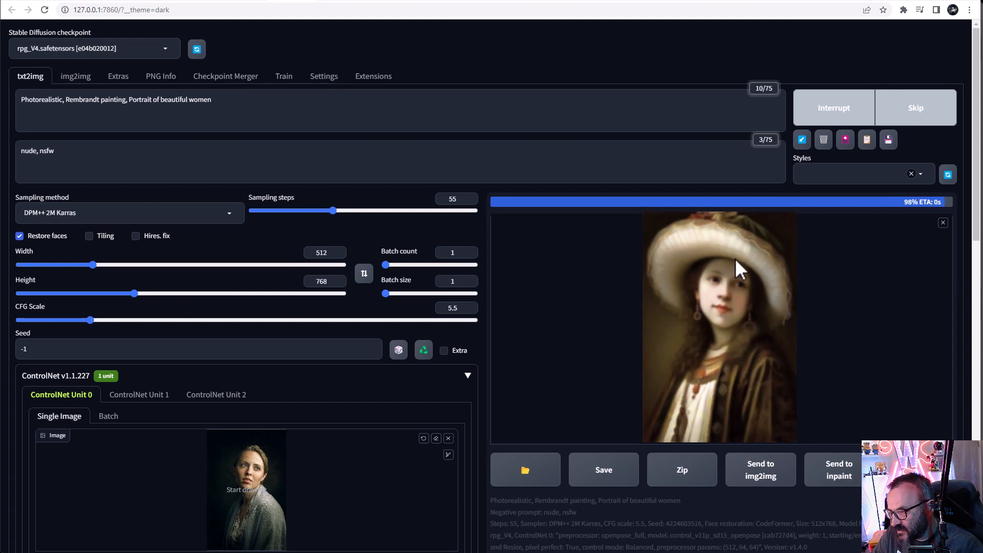
# Enlarge the newly generated portrait to examine its pose and swapped face, and close the preview.
pyautogui.scroll(-6, 149, 439)
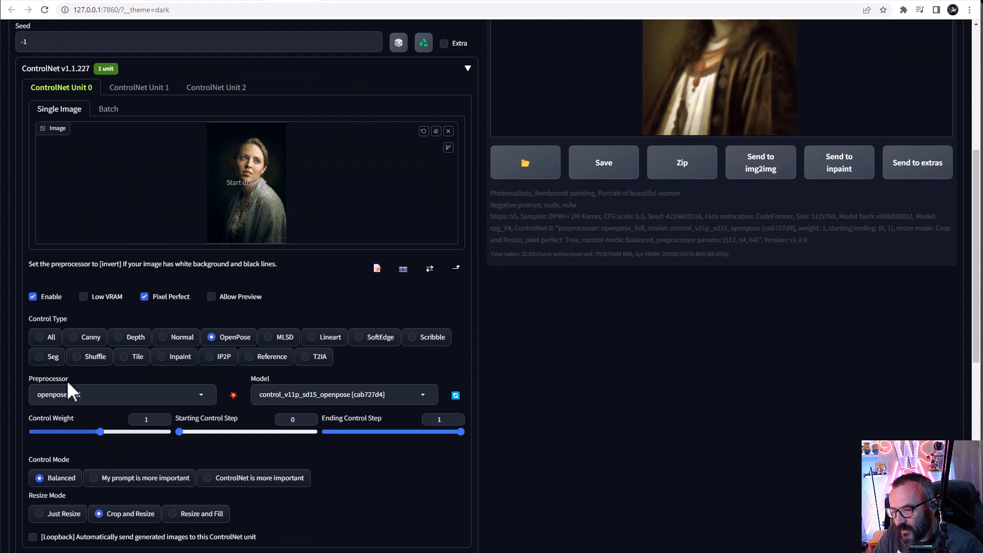
pyautogui.scroll(-4, 68, 381)
pyautogui.scroll(10, 219, 378)
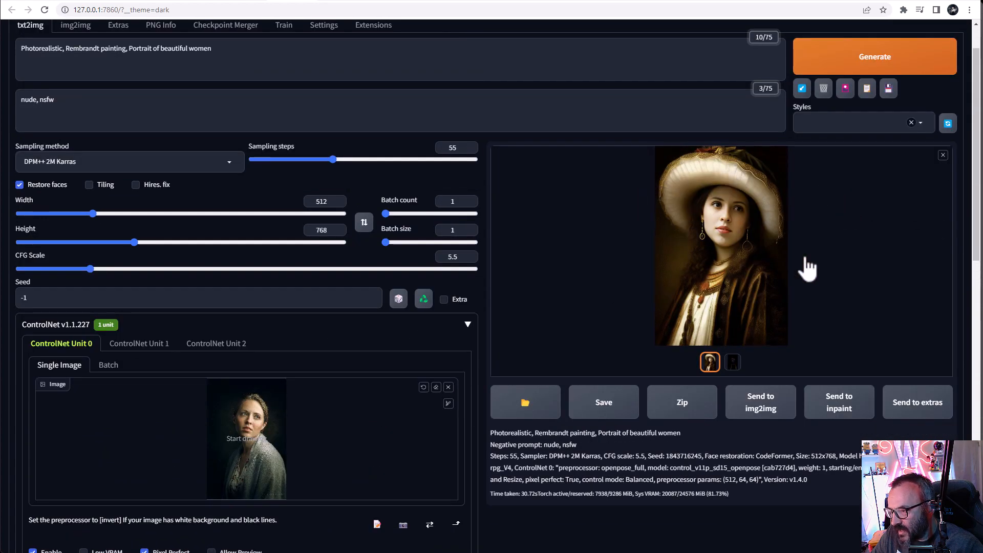
pyautogui.click(735, 249)
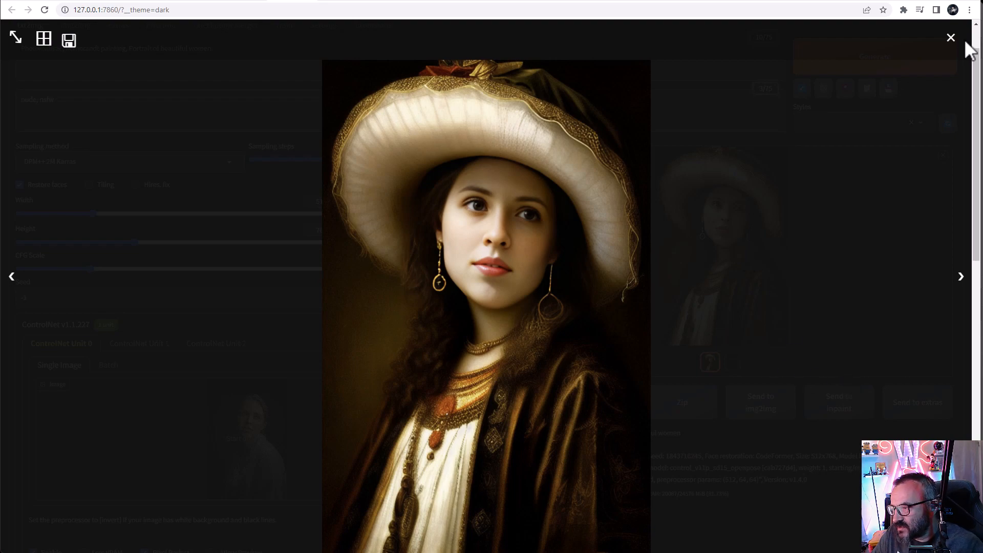
pyautogui.click(951, 38)
# Reuse the seed of the portrait with the wide white-brimmed hat.
pyautogui.scroll(-1, 498, 286)
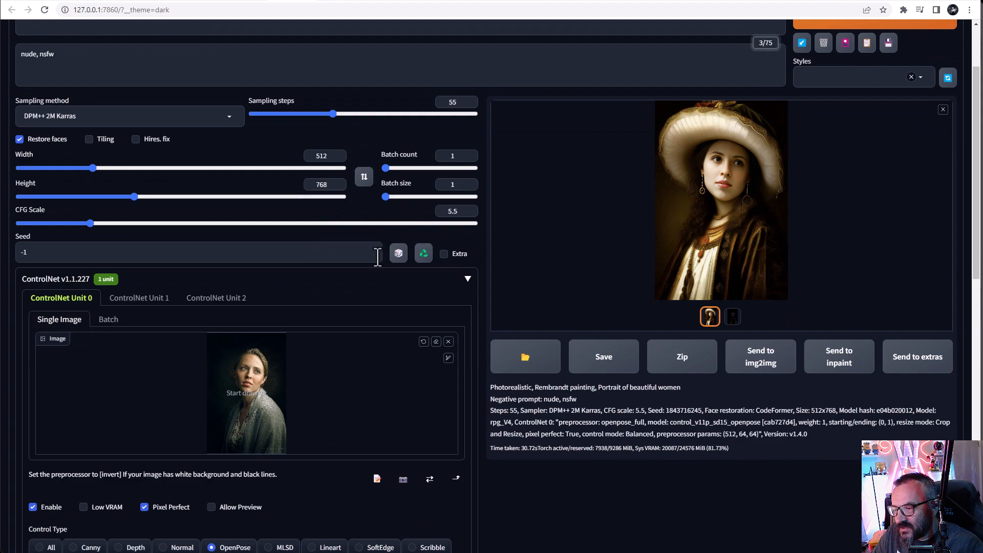
pyautogui.click(423, 255)
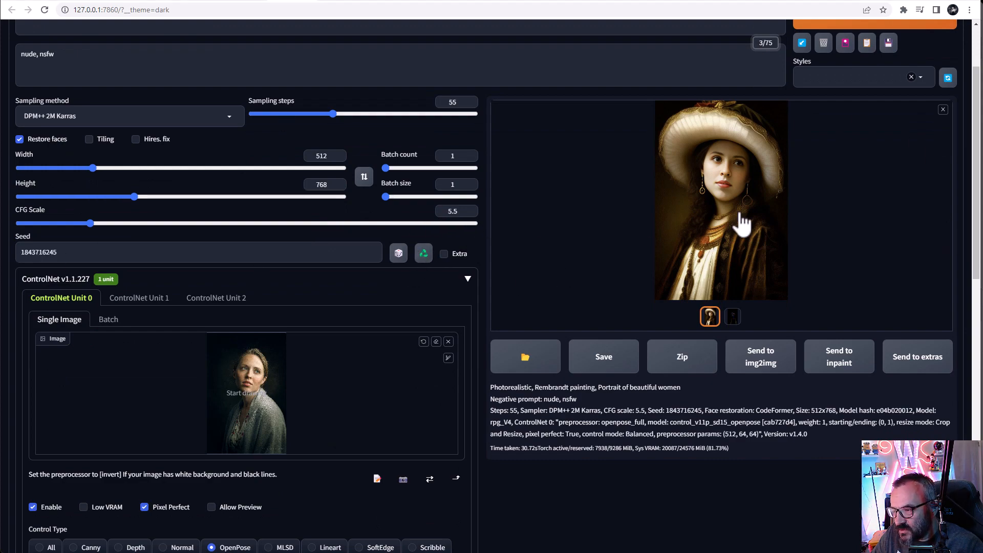
pyautogui.scroll(-10, 491, 330)
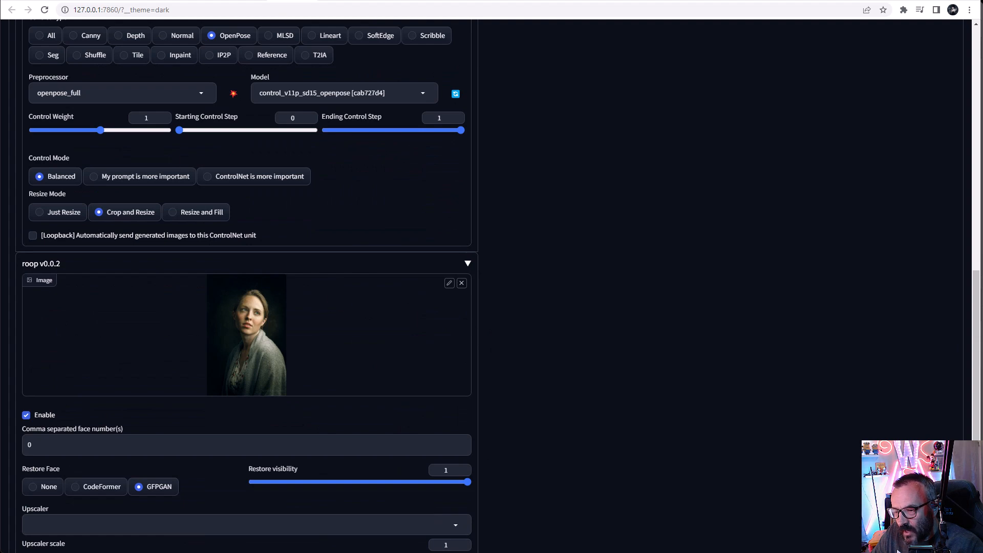
# Set roop's face restoration to CodeFormer, regenerate the portrait with the reused seed and check it enlarged.
pyautogui.scroll(-3, 134, 252)
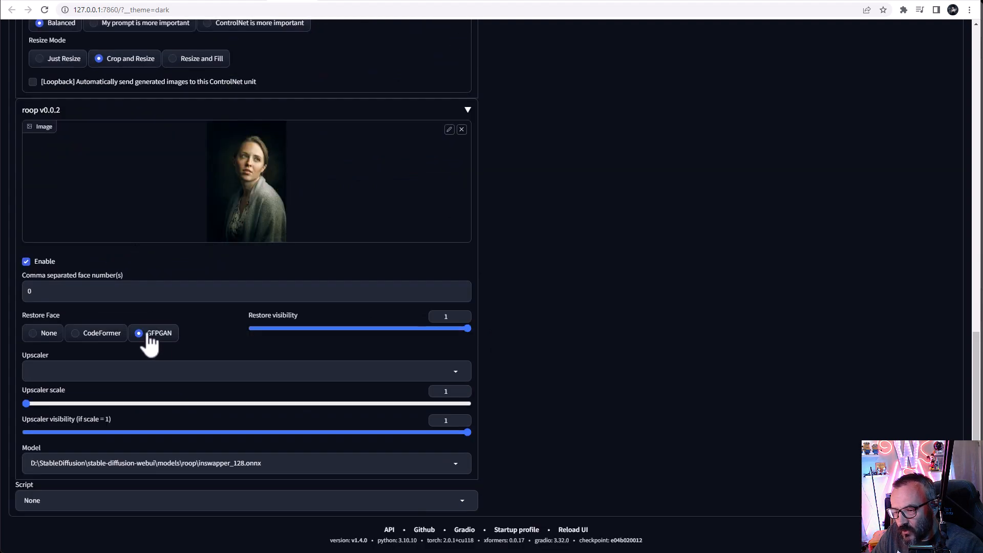
pyautogui.click(99, 339)
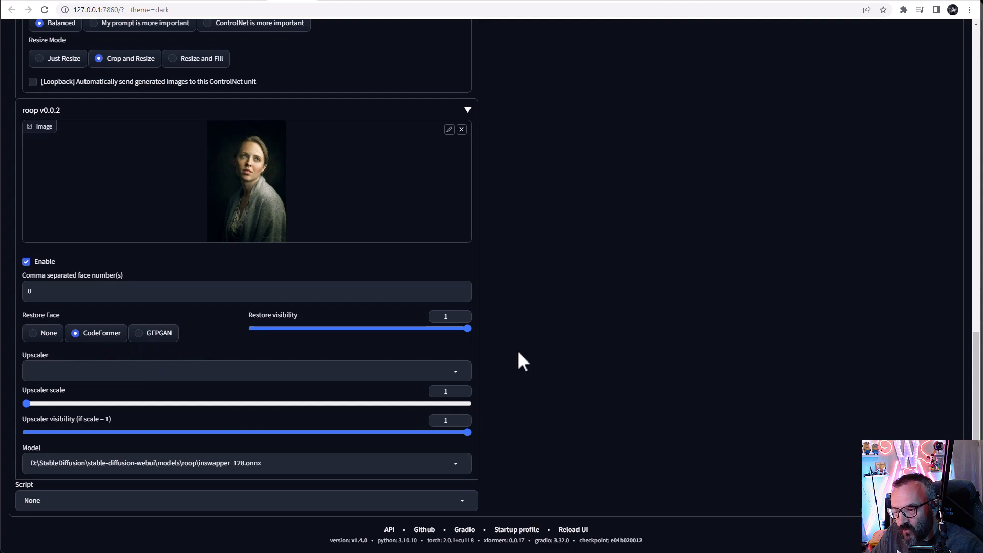
pyautogui.scroll(20, 355, 338)
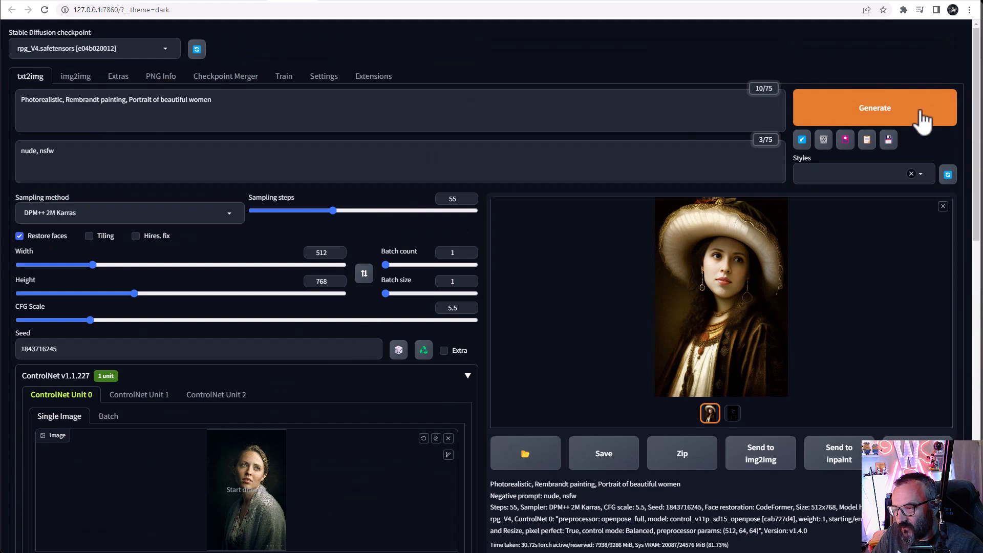
pyautogui.click(878, 117)
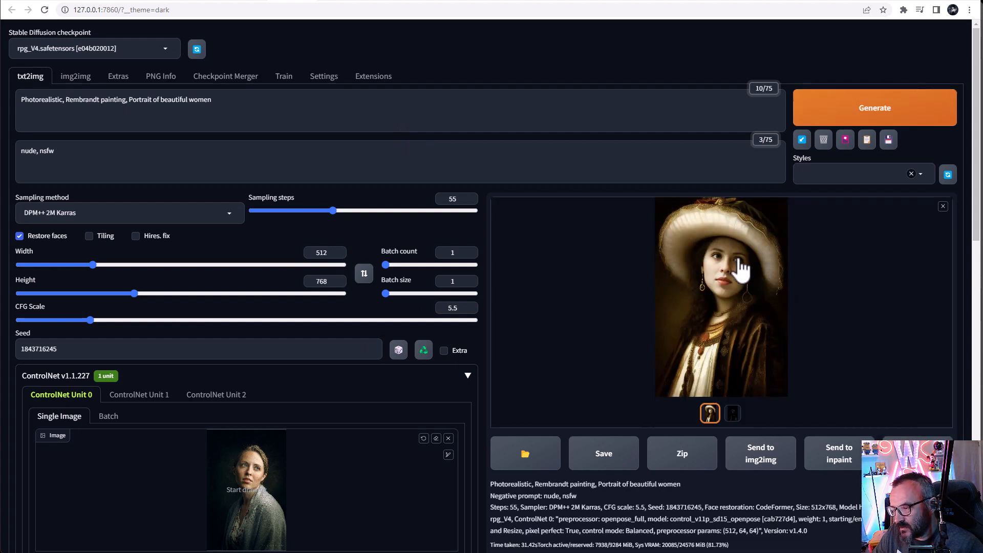
pyautogui.click(742, 271)
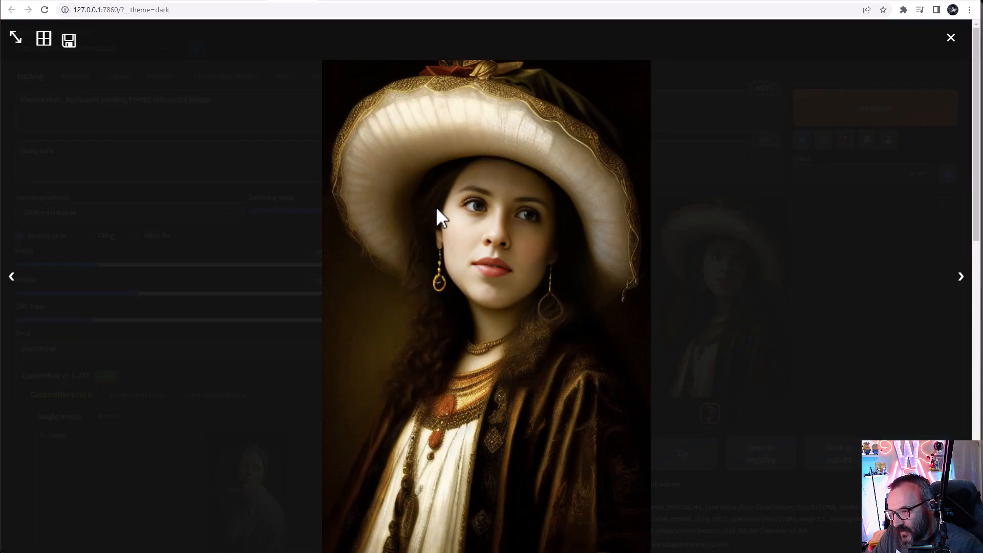
pyautogui.click(950, 40)
# Set roop's face restoration to None and regenerate the portrait with the same seed.
pyautogui.scroll(-2, 307, 439)
pyautogui.scroll(-7, 308, 439)
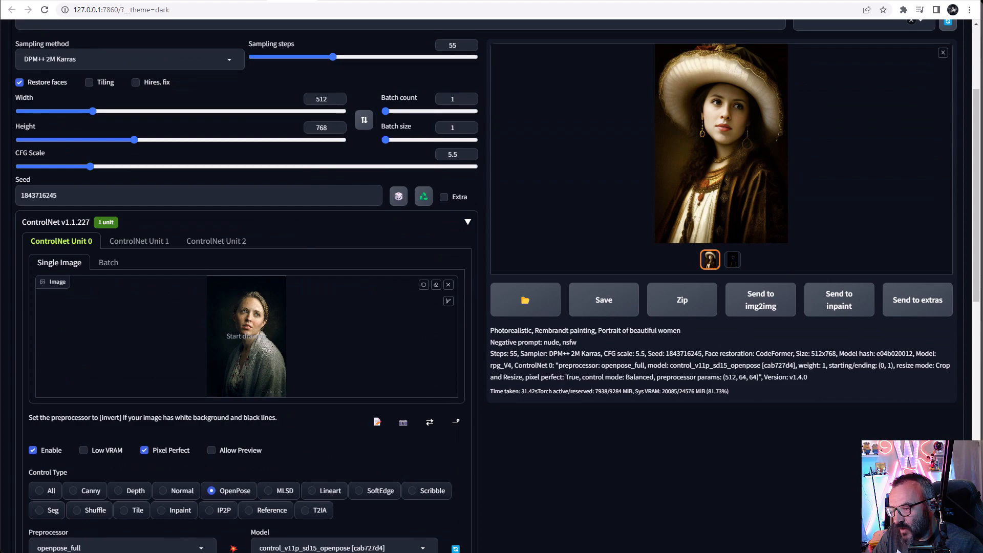
pyautogui.scroll(-6, 204, 376)
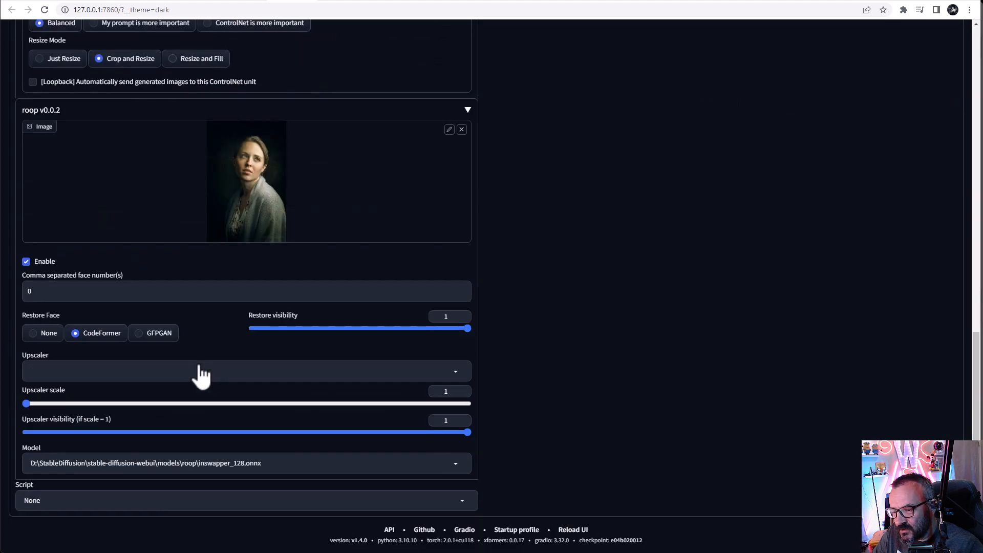
pyautogui.click(51, 334)
pyautogui.scroll(15, 579, 300)
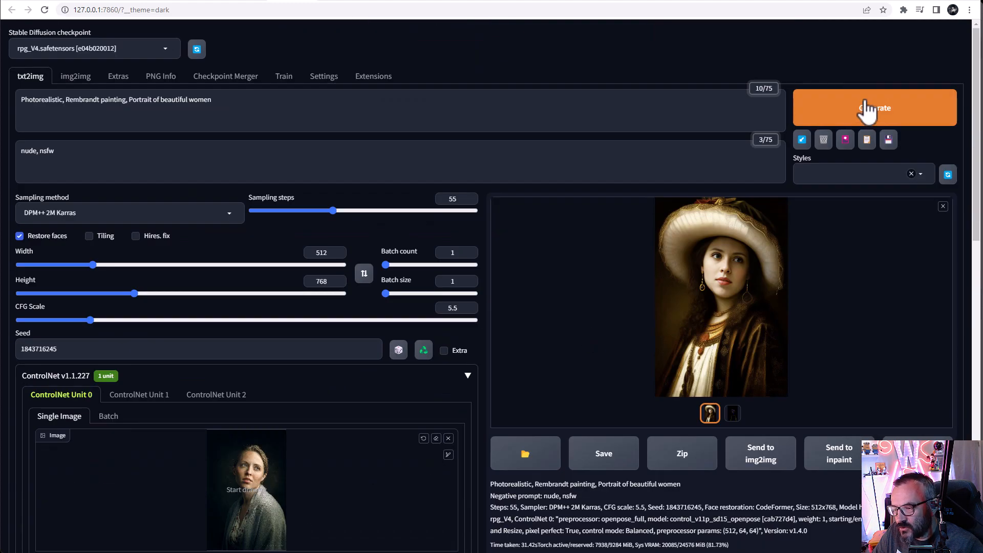
pyautogui.click(907, 120)
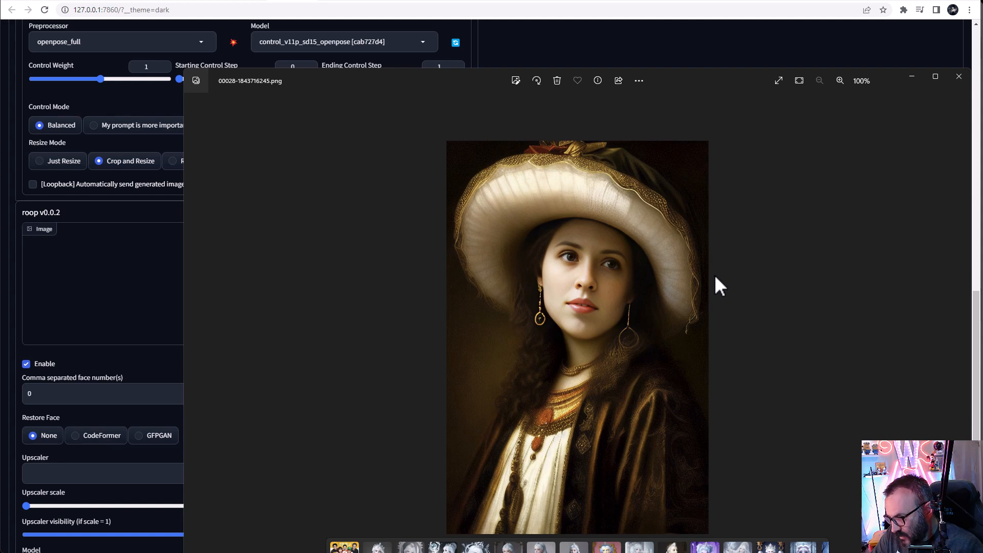
# Compare the saved portraits 00028, 00029 and 00030 in the image viewer, including a close-up of the face, and close the viewer.
pyautogui.press('Right')
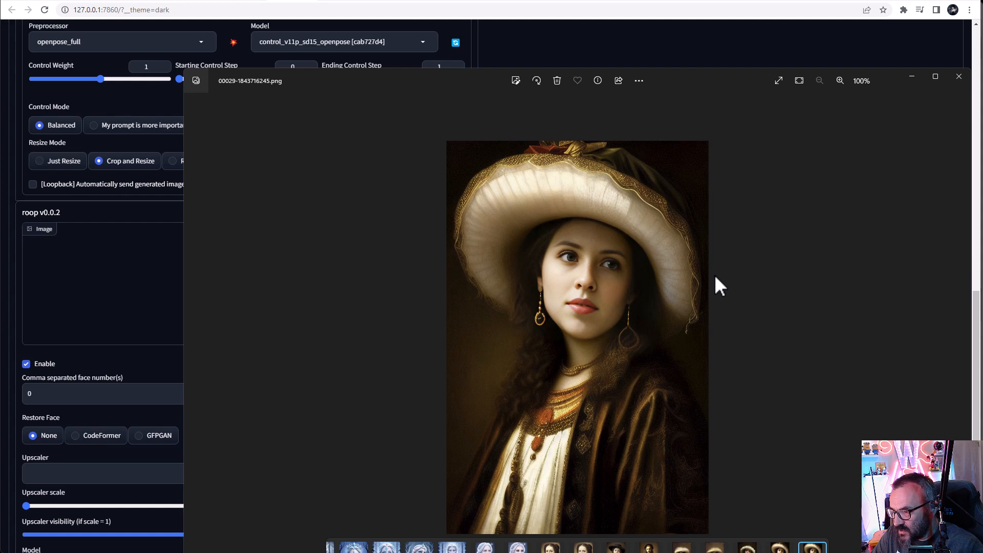
pyautogui.press('Right')
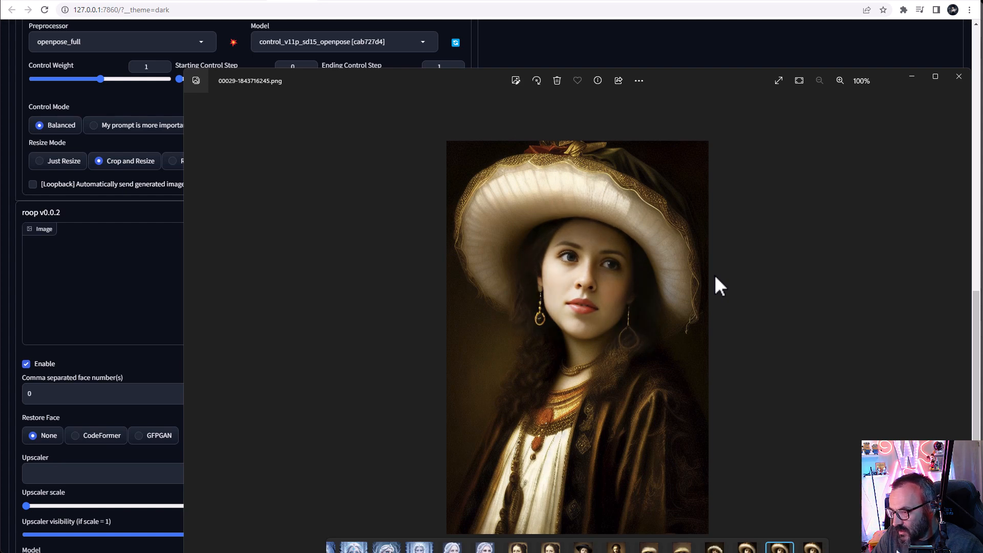
pyautogui.press('Left')
pyautogui.press('Left')
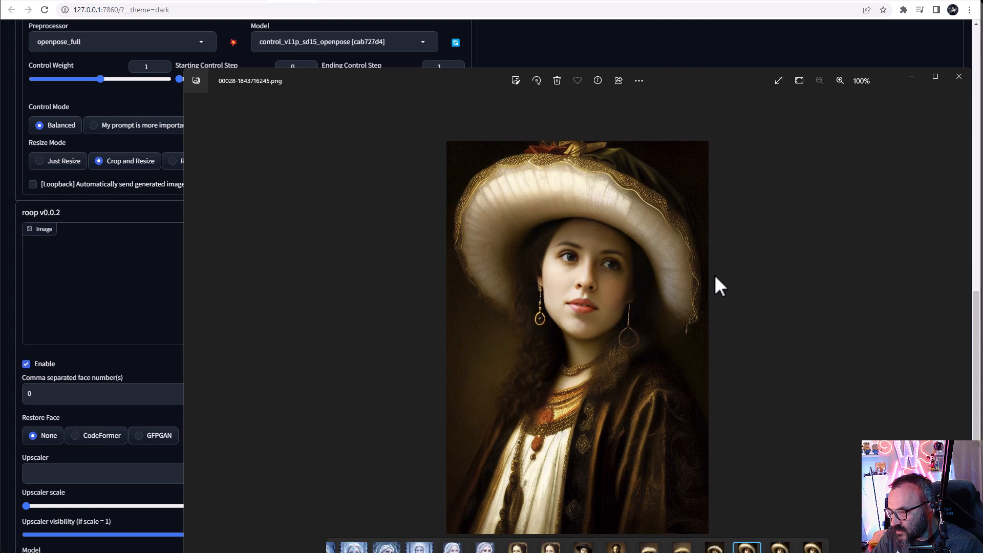
pyautogui.press('Right')
pyautogui.press('Right')
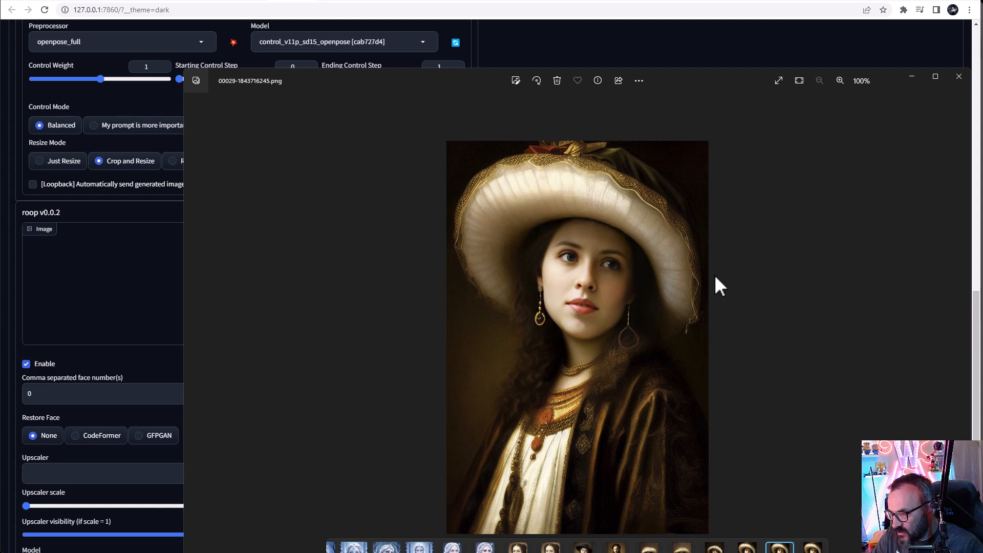
pyautogui.press('Left')
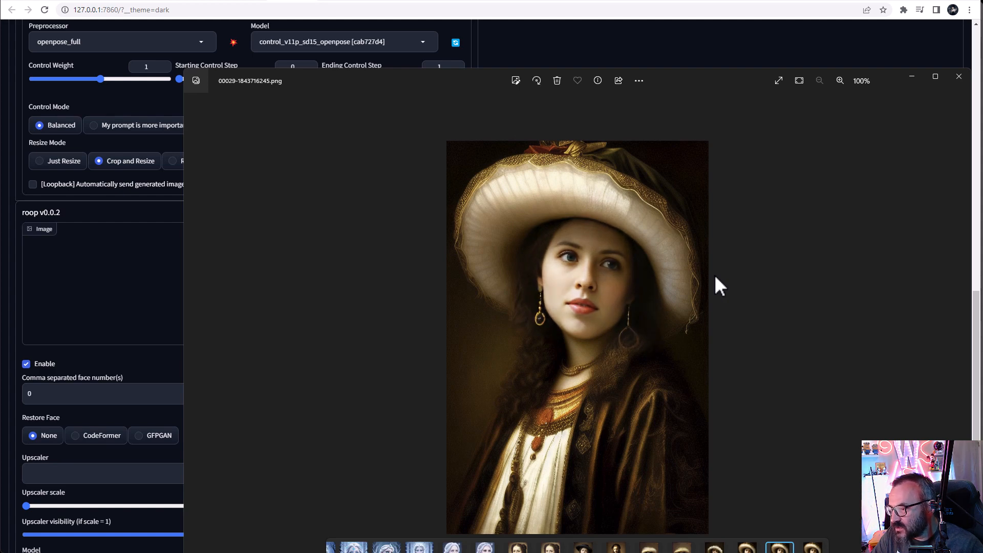
pyautogui.press('Right')
pyautogui.scroll(8, 649, 250)
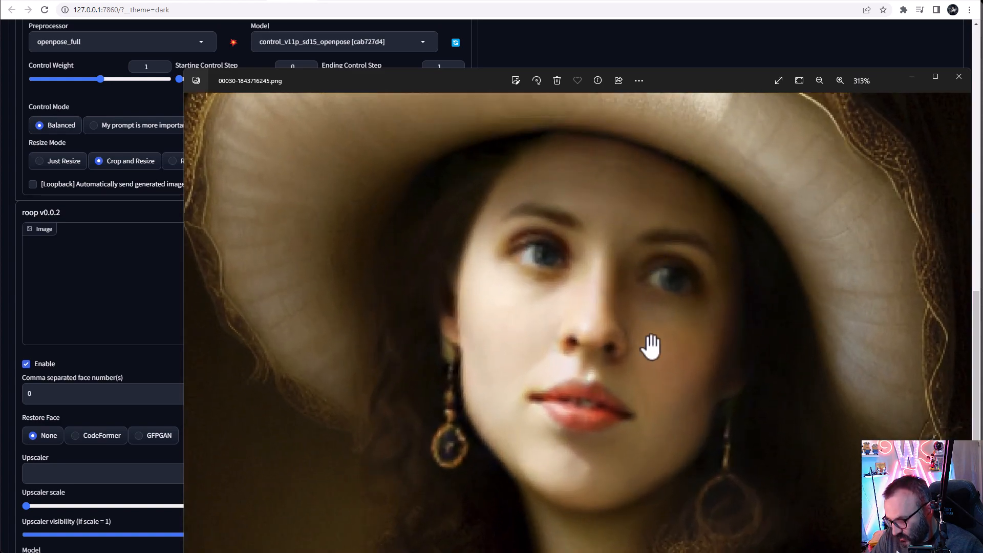
pyautogui.press('Left')
pyautogui.press('Right')
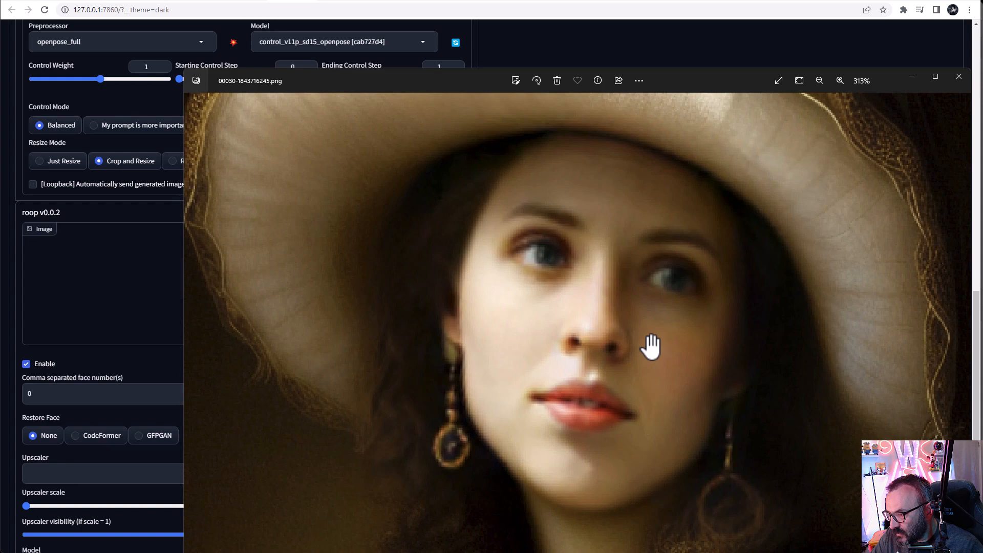
pyautogui.scroll(-8, 619, 310)
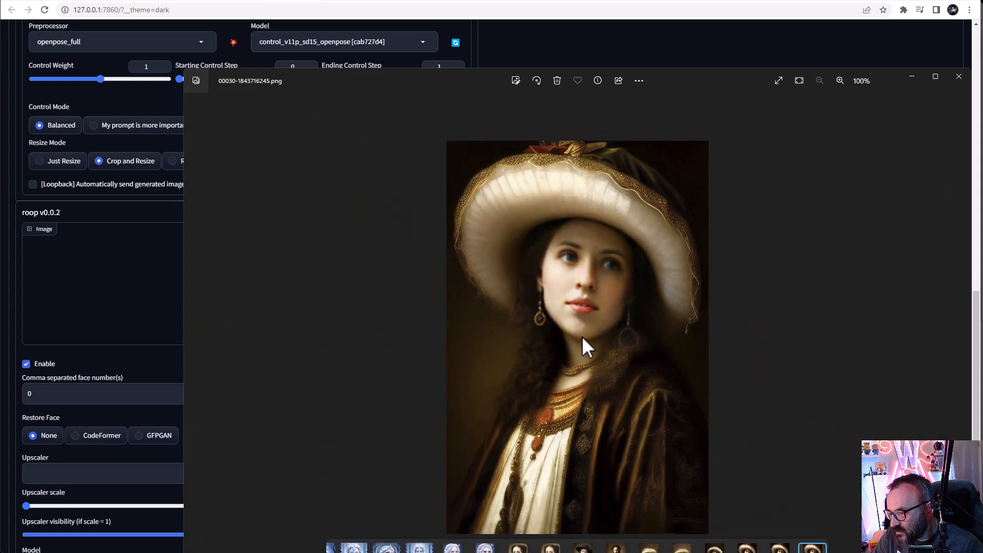
pyautogui.click(959, 76)
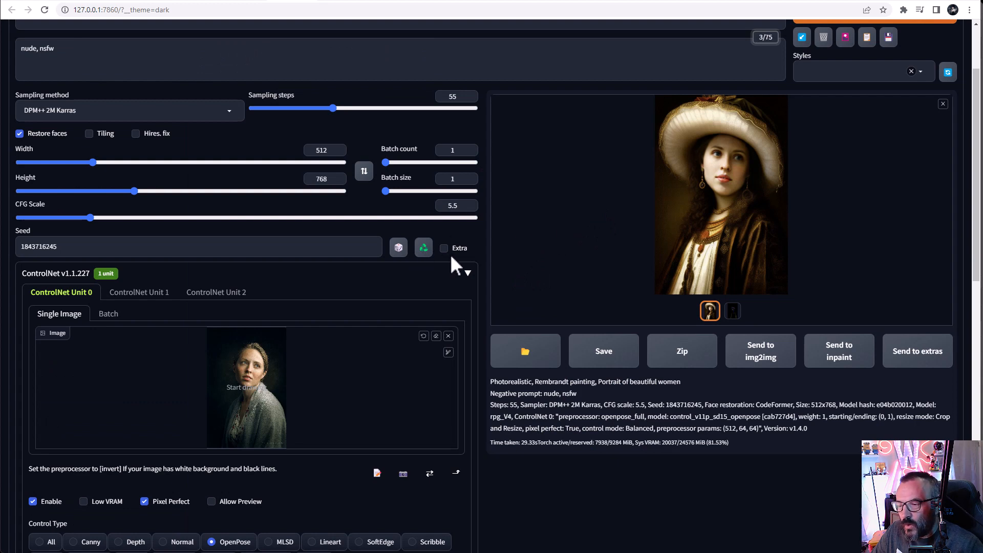
# Reset the seed to random (-1) and set the batch count to 8.
pyautogui.click(399, 247)
pyautogui.doubleClick(452, 150)
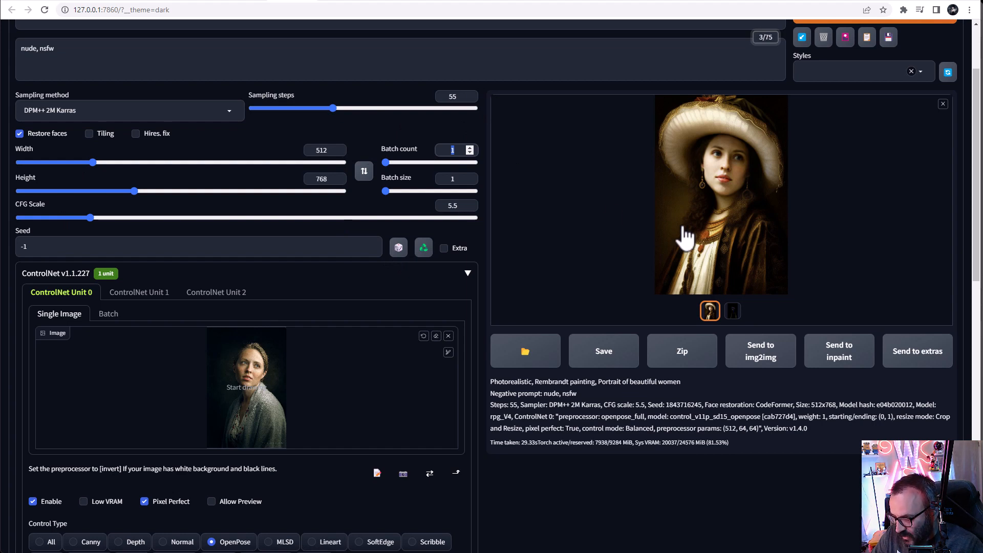
pyautogui.write('8')
pyautogui.scroll(2, 512, 287)
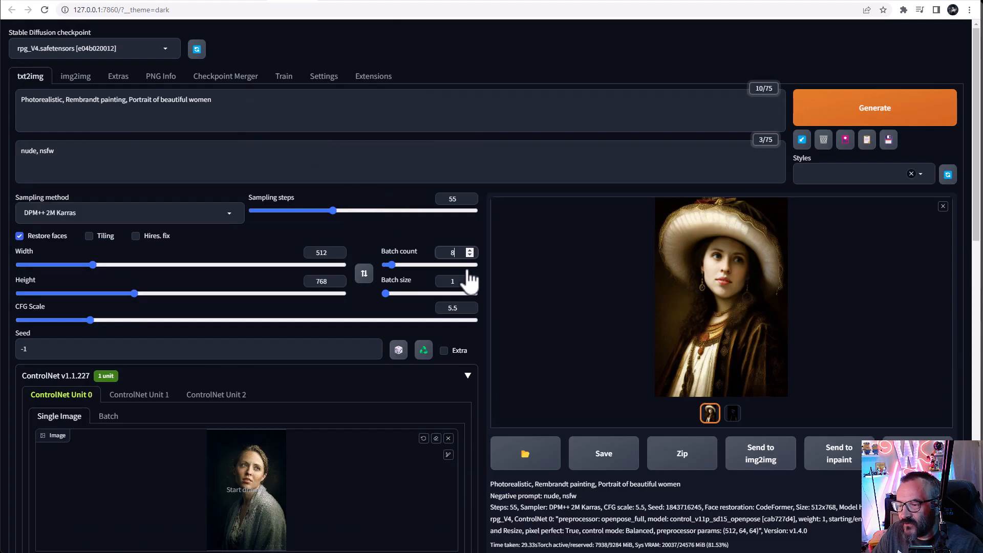
# Add "hat" to the end of the negative prompt.
pyautogui.click(168, 147)
pyautogui.write(', ')
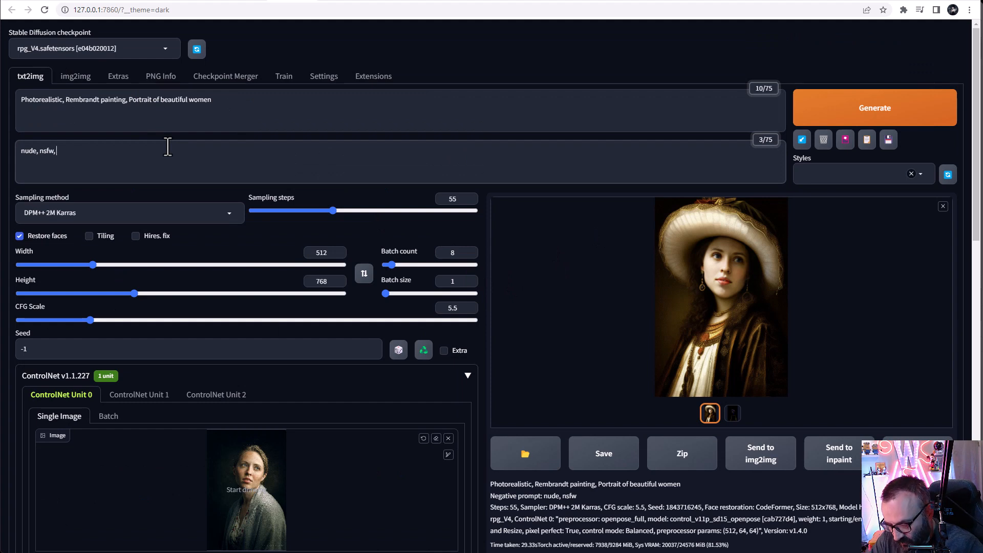
pyautogui.write('n')
pyautogui.press('BackSpace')
pyautogui.write('hst')
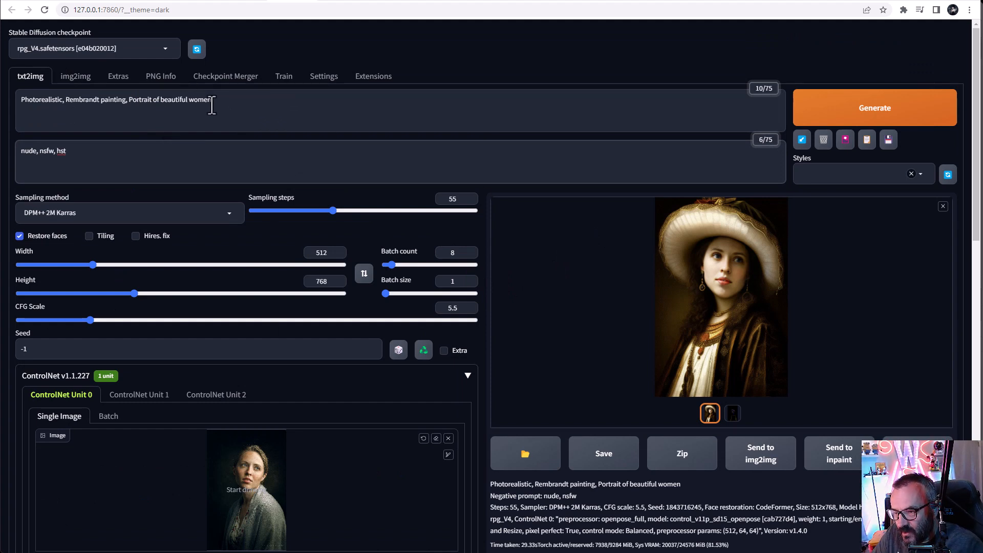
pyautogui.press('BackSpace')
pyautogui.press('BackSpace')
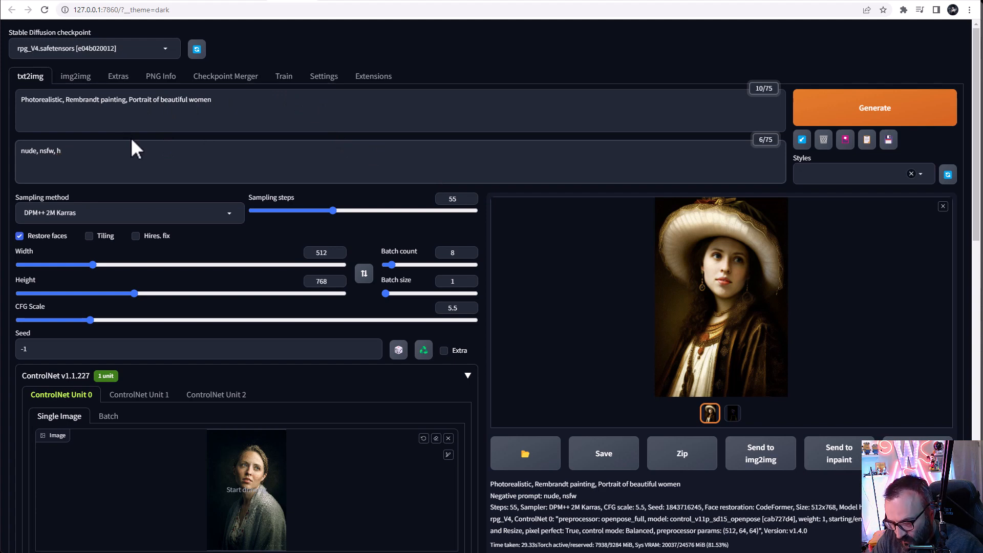
pyautogui.write('at')
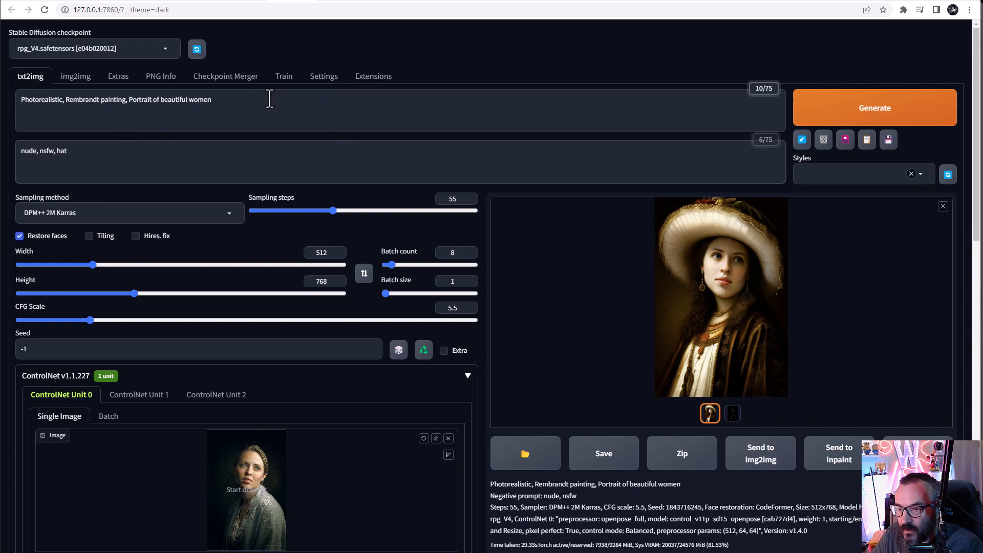
# Append "Baroque, Rococo" to the positive prompt after "Portrait of beautiful women".
pyautogui.click(269, 98)
pyautogui.write('B')
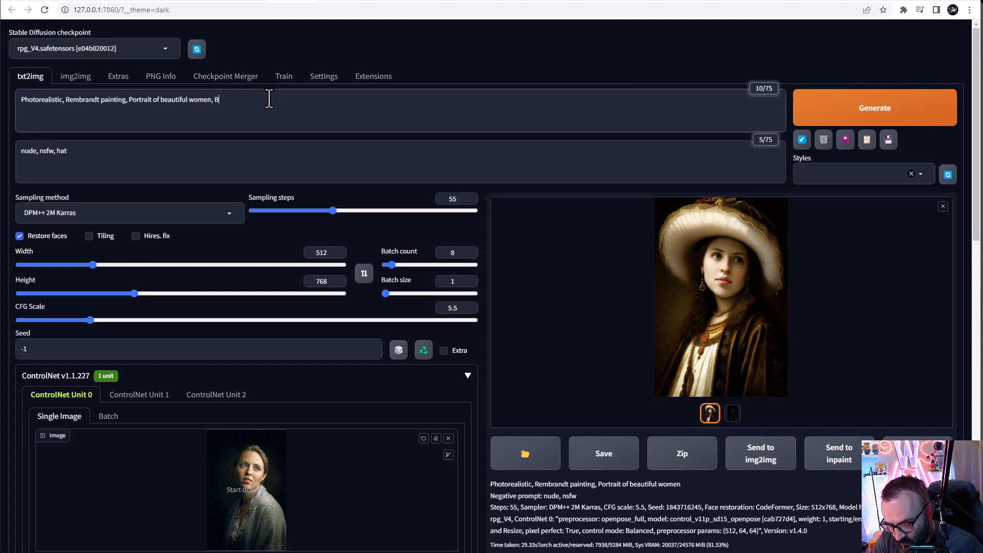
pyautogui.write('aroque')
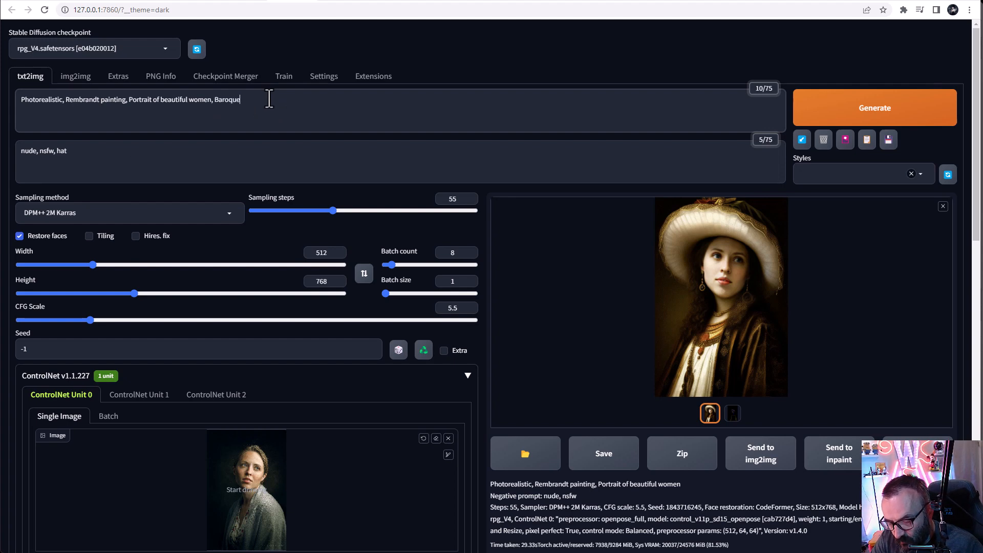
pyautogui.write(', Rococo')
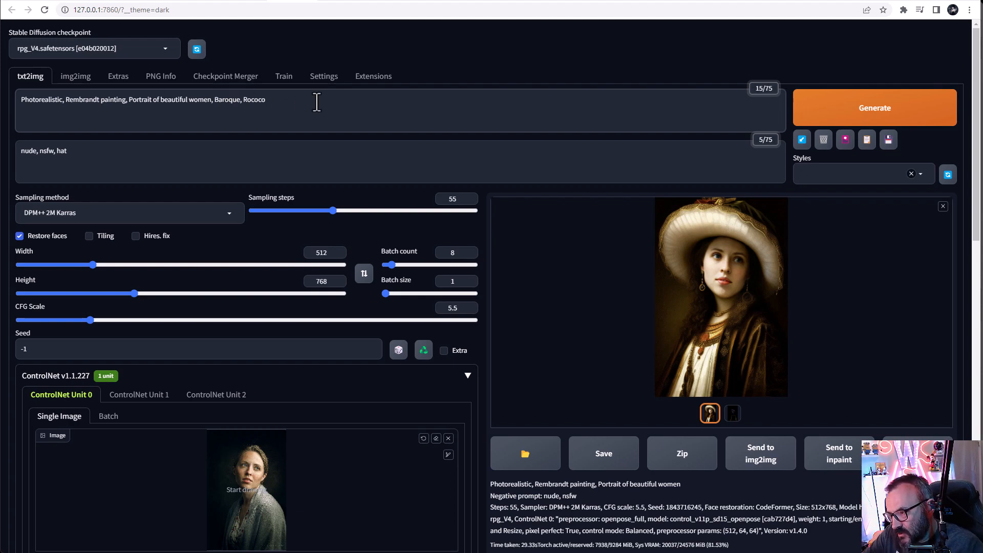
# Change the sampling method to DPM++ 2S a Karras and set the CFG scale to 7.
pyautogui.scroll(-1, 323, 164)
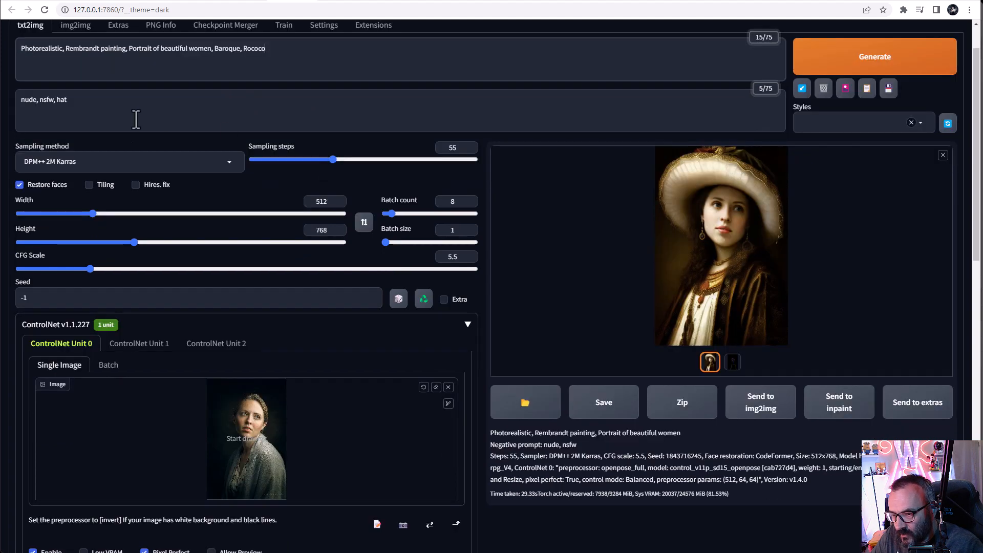
pyautogui.click(228, 161)
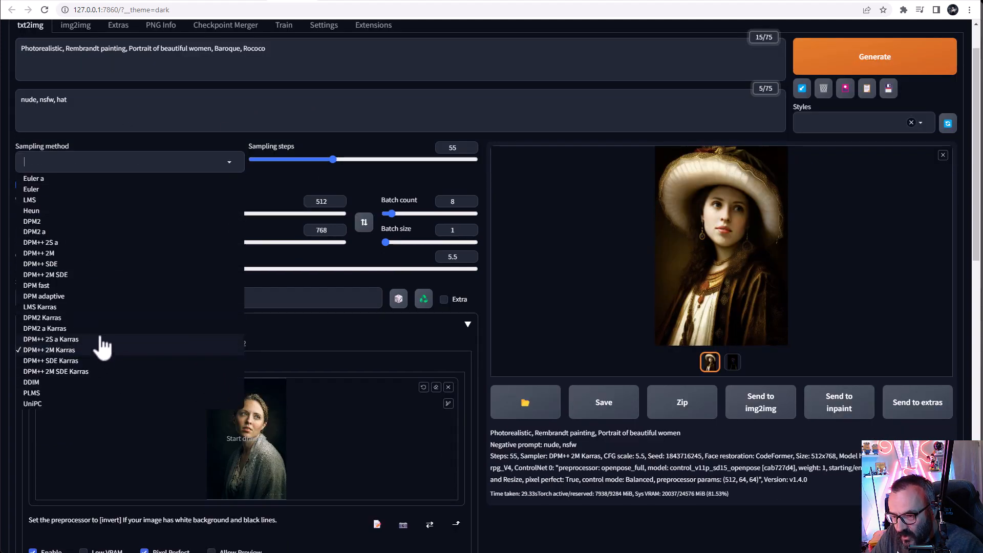
pyautogui.click(84, 339)
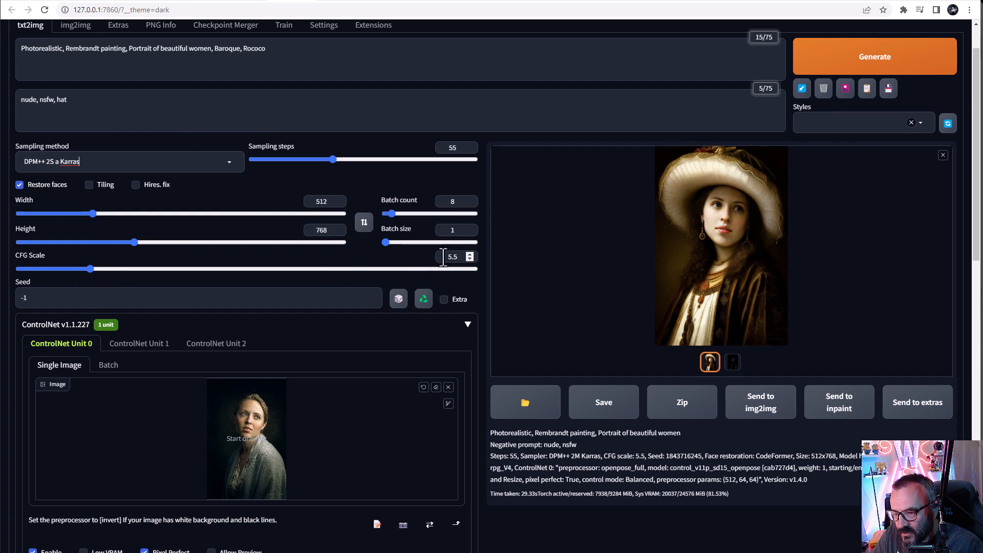
pyautogui.moveTo(457, 257); pyautogui.dragTo(423, 264)
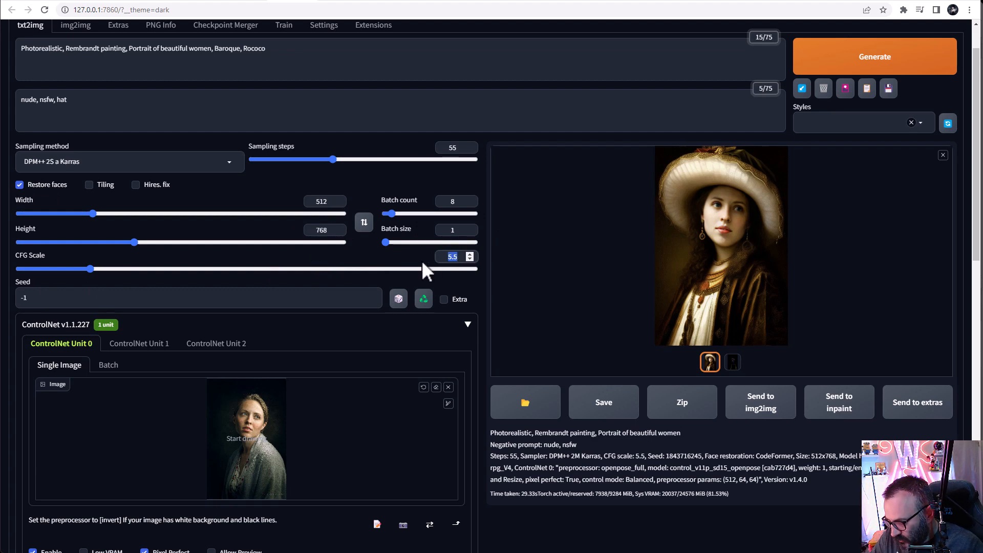
pyautogui.write('7')
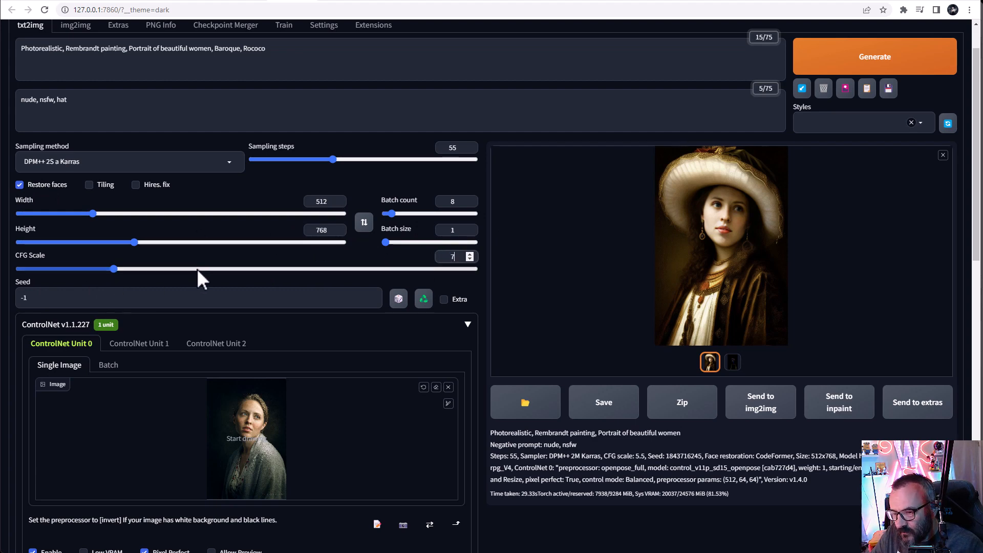
# Set the ControlNet Unit 0 control mode to "ControlNet is more important".
pyautogui.scroll(-3, 197, 269)
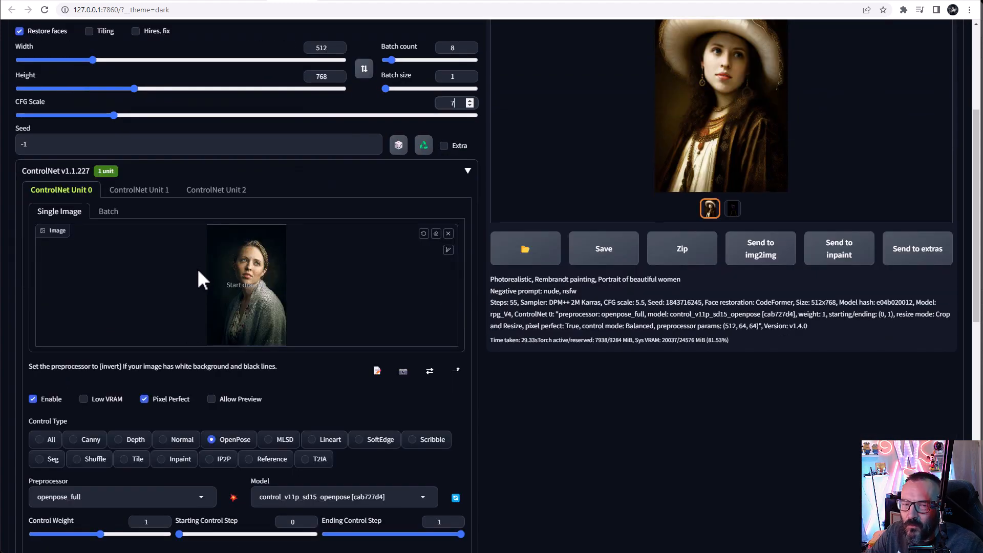
pyautogui.scroll(-3, 211, 305)
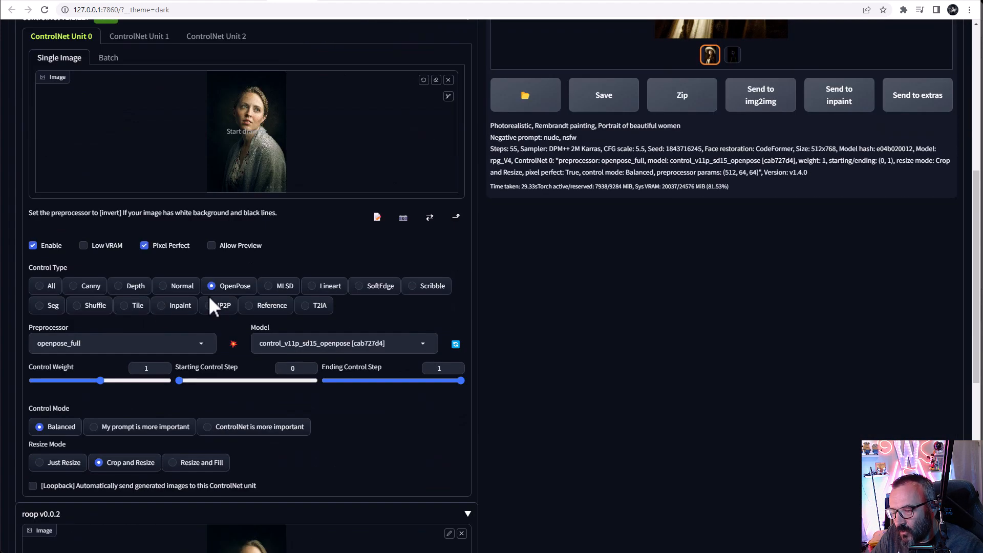
pyautogui.scroll(-1, 85, 305)
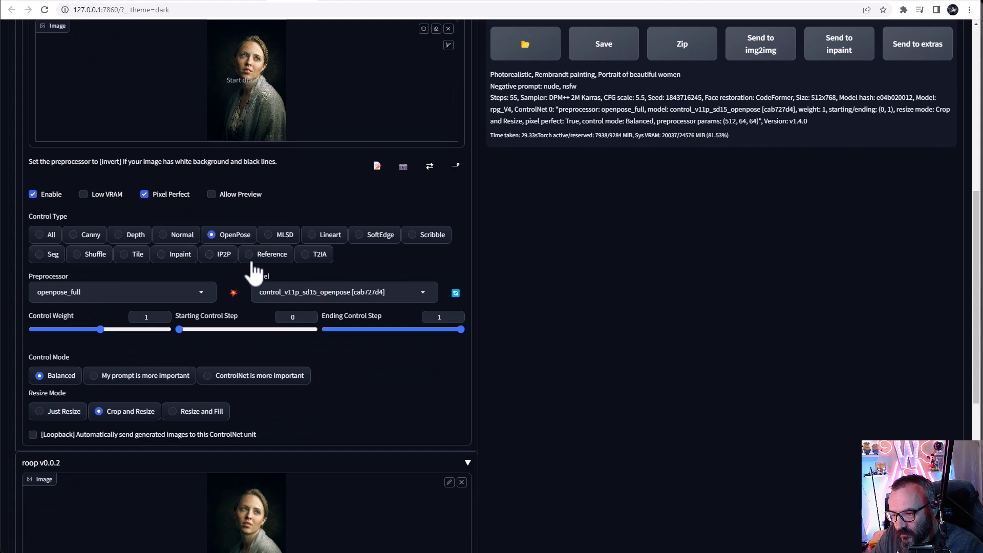
pyautogui.scroll(-2, 319, 311)
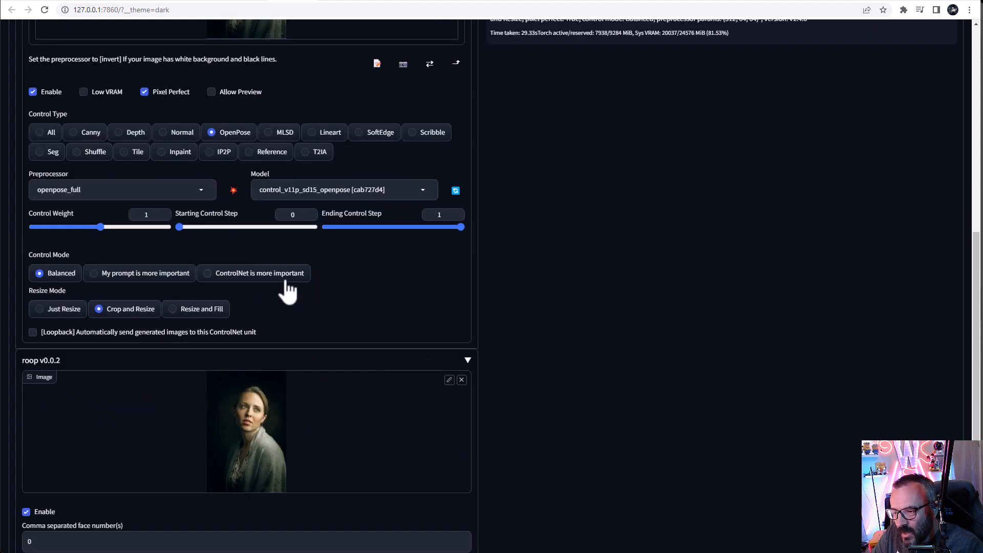
pyautogui.click(246, 280)
pyautogui.scroll(8, 408, 309)
pyautogui.scroll(1, 407, 308)
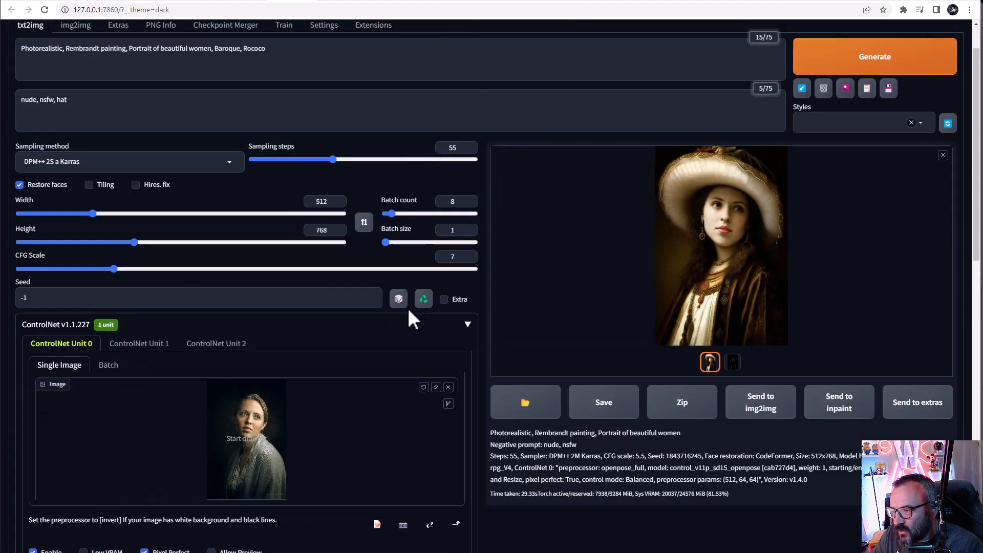
# Set Restore Face to GFPGAN in the roop settings, keeping face number 0.
pyautogui.scroll(-5, 408, 308)
pyautogui.scroll(-3, 318, 413)
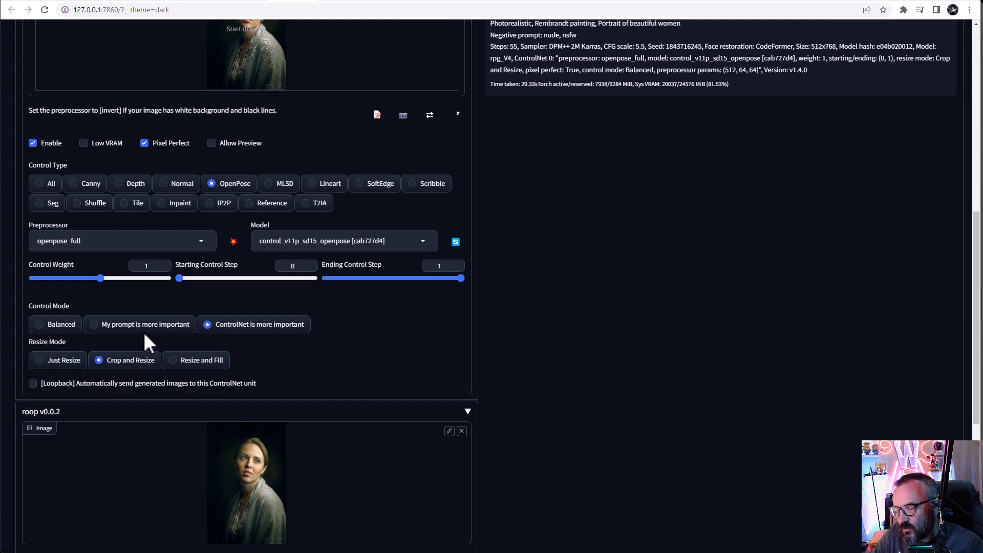
pyautogui.scroll(6, 282, 250)
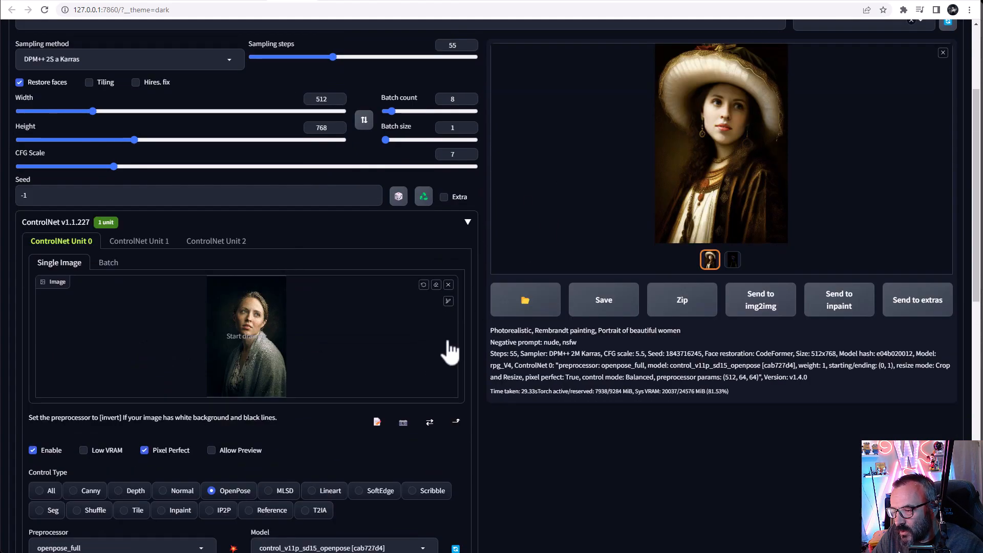
pyautogui.scroll(-7, 444, 353)
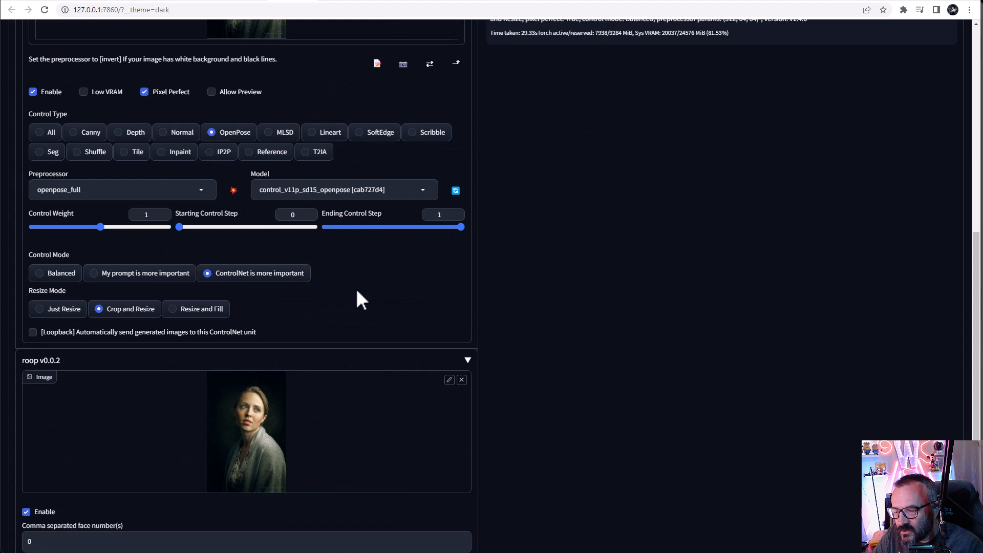
pyautogui.scroll(-5, 261, 326)
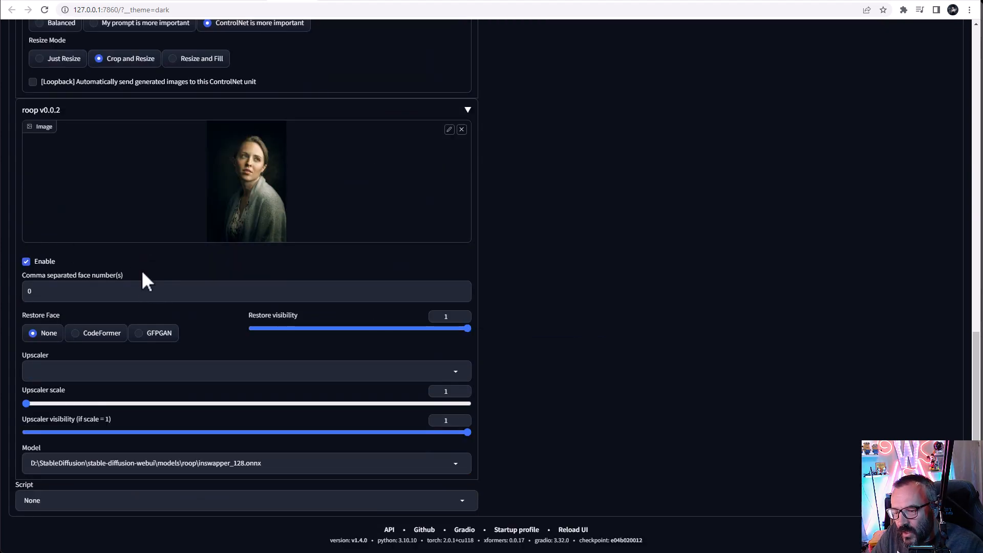
pyautogui.click(72, 295)
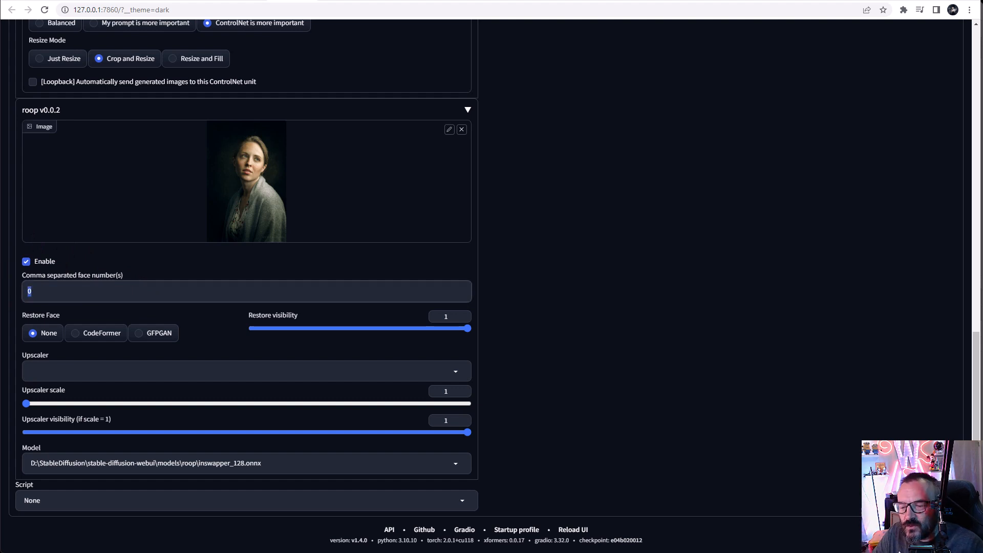
pyautogui.click(464, 266)
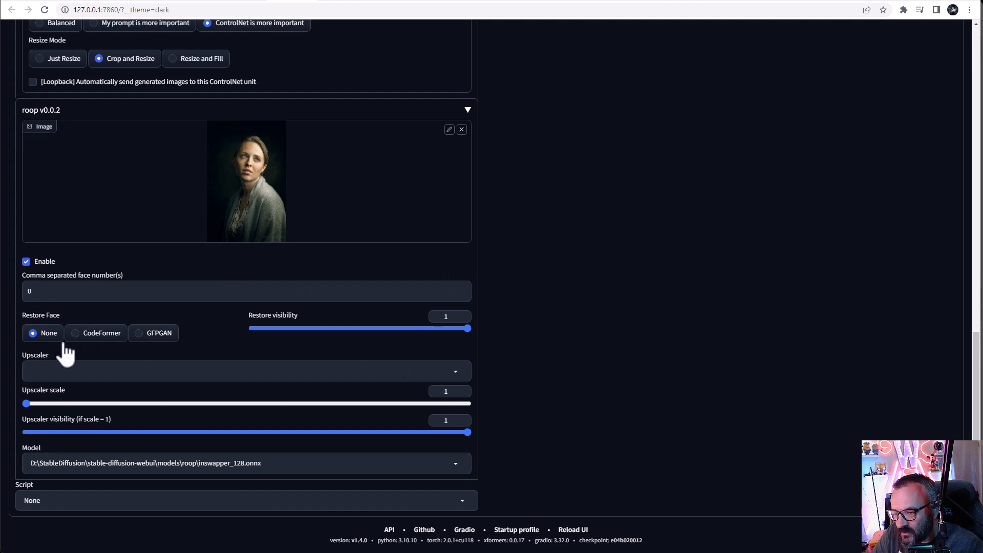
pyautogui.click(154, 336)
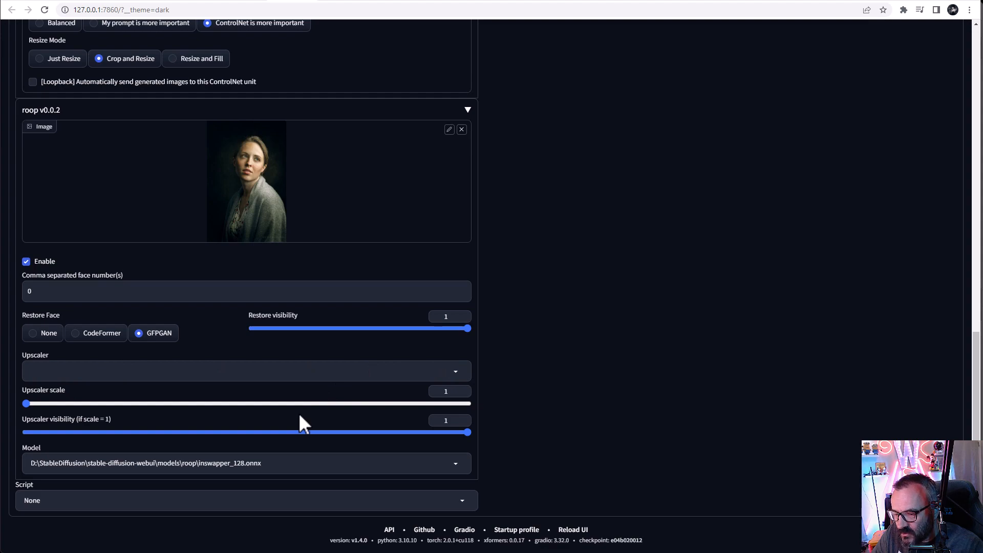
# Generate the batch of eight Baroque and Rococo Rembrandt-style portraits.
pyautogui.scroll(2, 303, 433)
pyautogui.scroll(7, 309, 441)
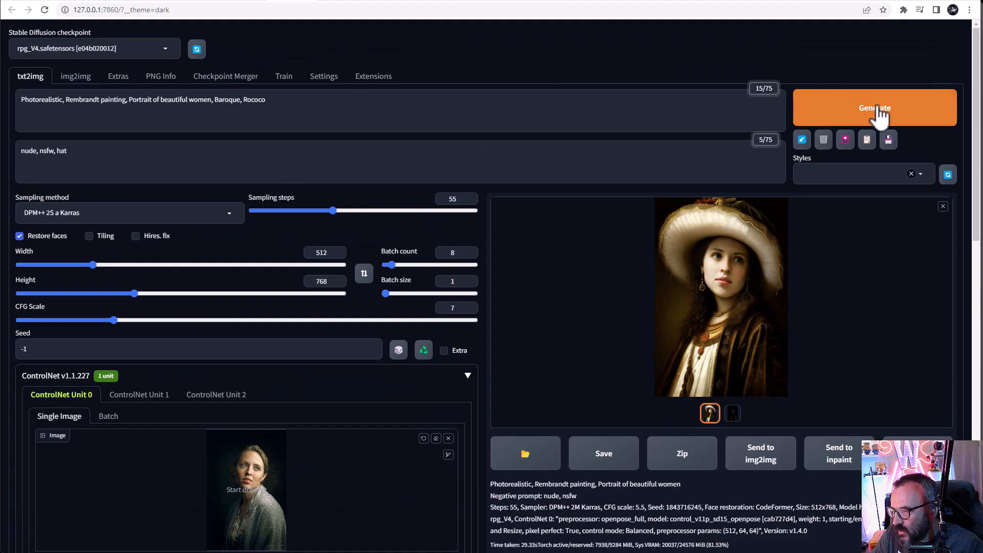
pyautogui.click(879, 114)
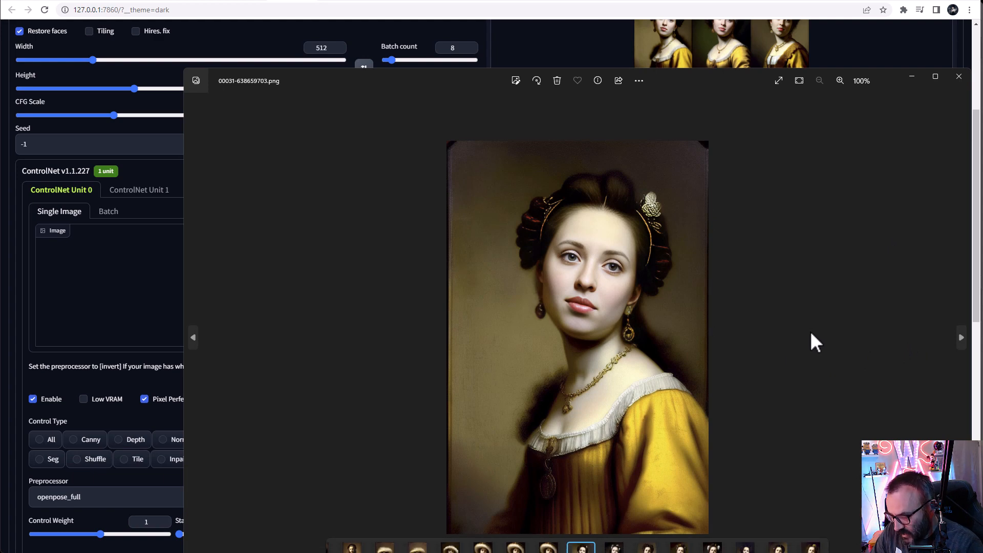
# Browse back and forth through the generated portraits in the image viewer and compare their faces, hair and clothing.
pyautogui.press('Right')
pyautogui.press('Left')
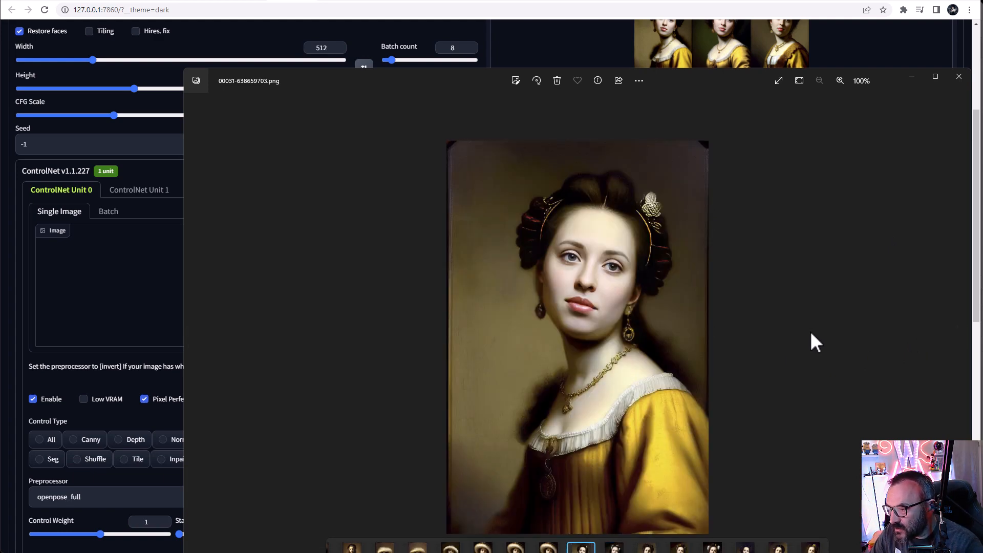
pyautogui.press('Right')
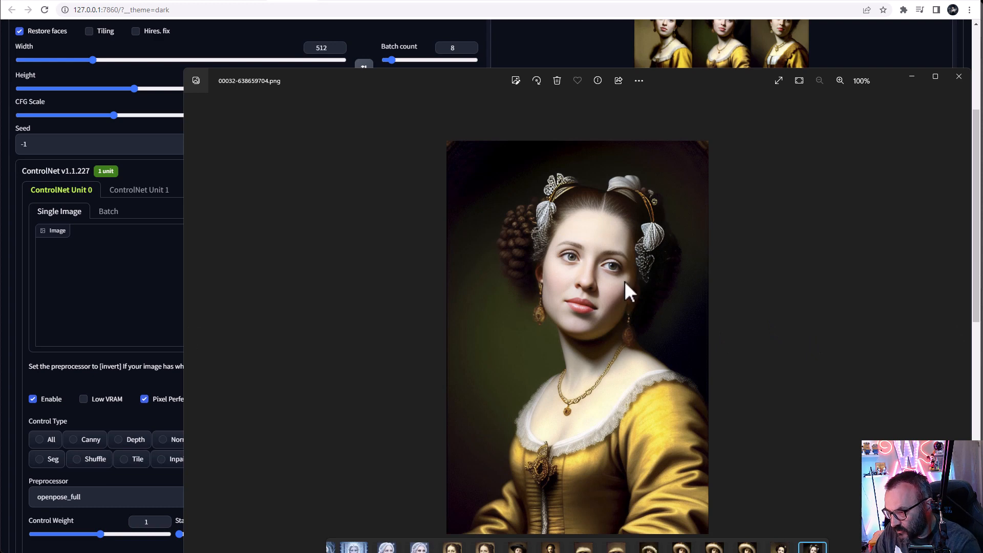
pyautogui.press('Left')
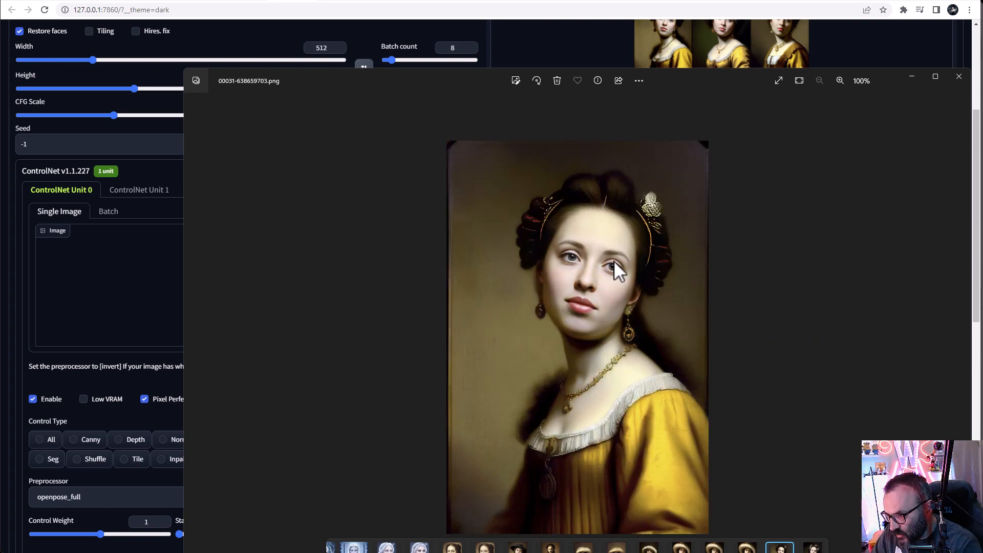
pyautogui.press('Right')
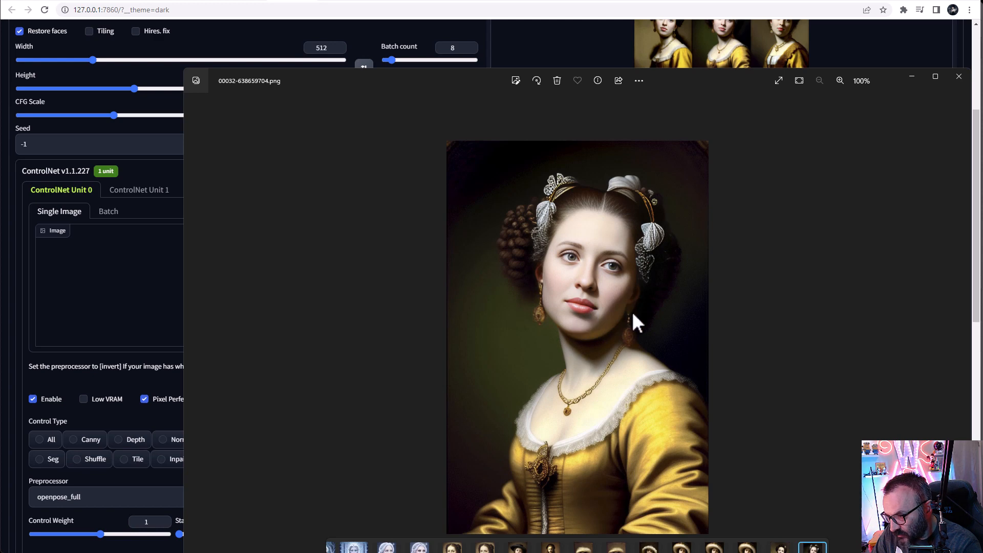
pyautogui.press('Right')
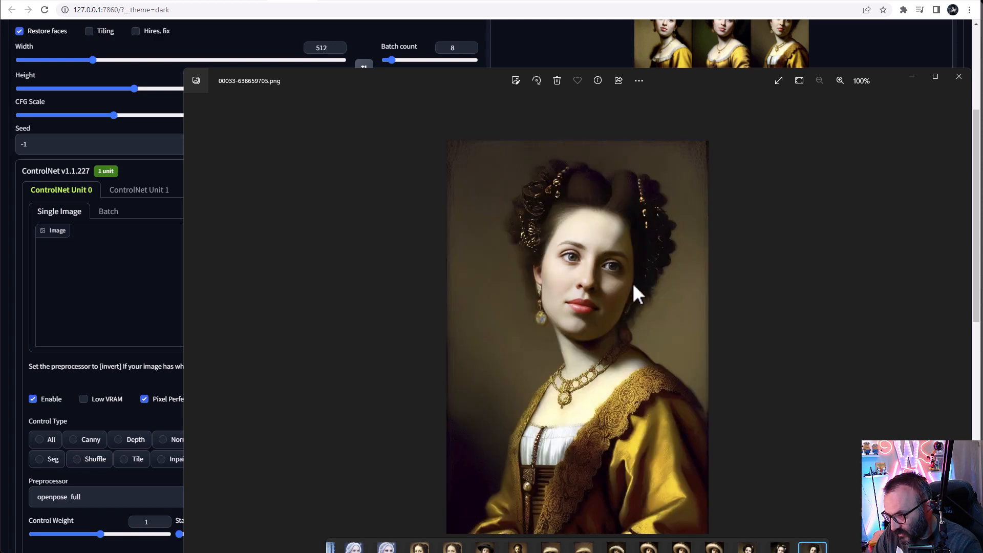
pyautogui.press('Right')
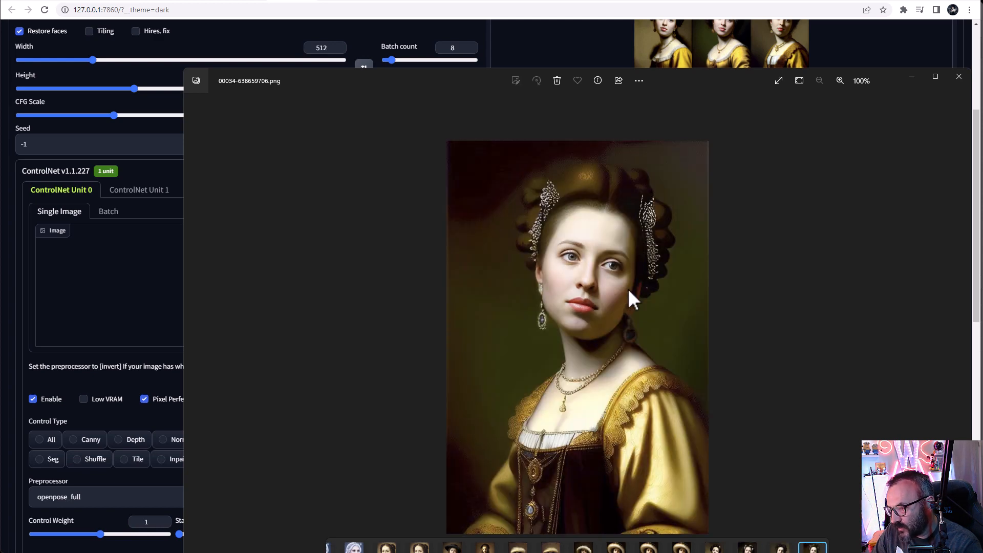
pyautogui.press('Right')
pyautogui.press('Right')
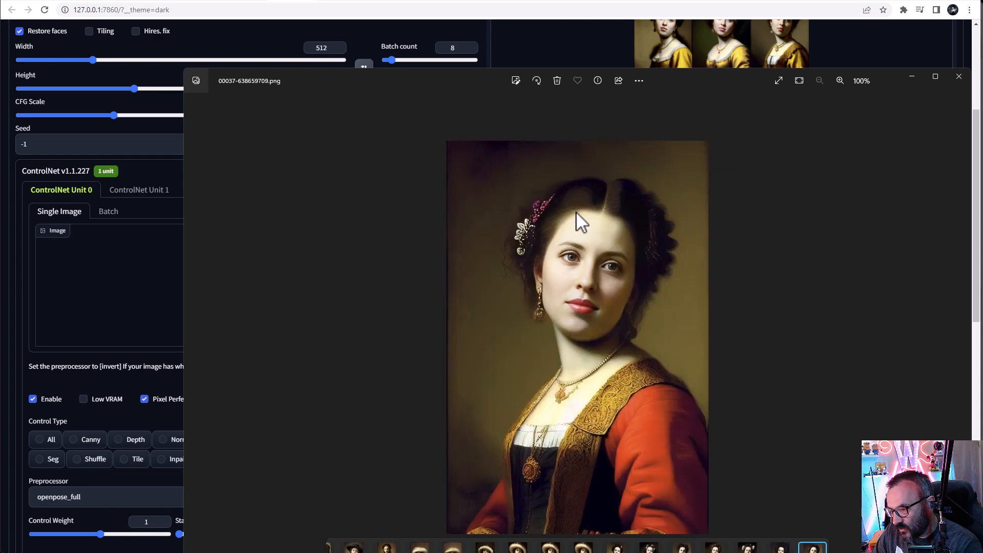
pyautogui.press('Right')
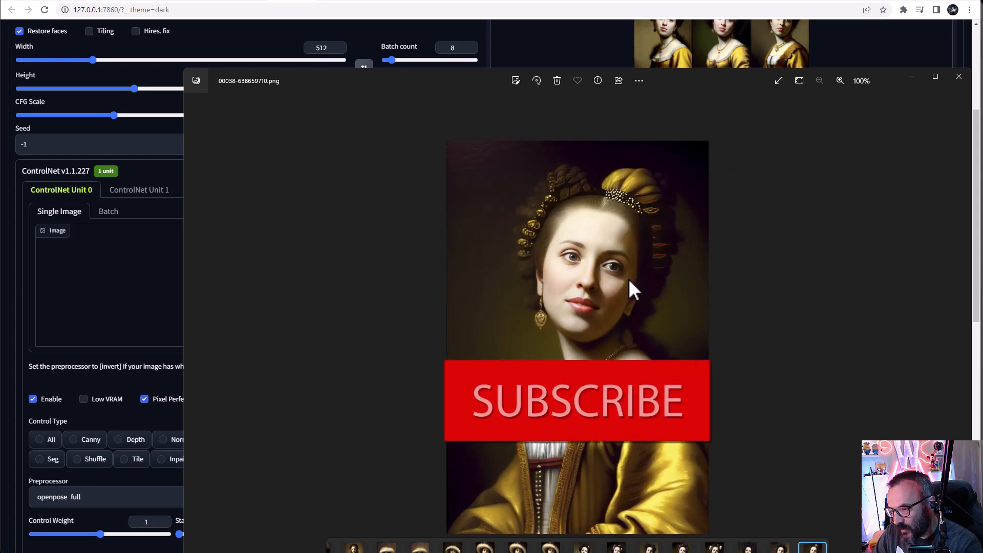
pyautogui.press('Left')
pyautogui.press('Left')
pyautogui.press('Left')
pyautogui.press('Left')
pyautogui.press('Left')
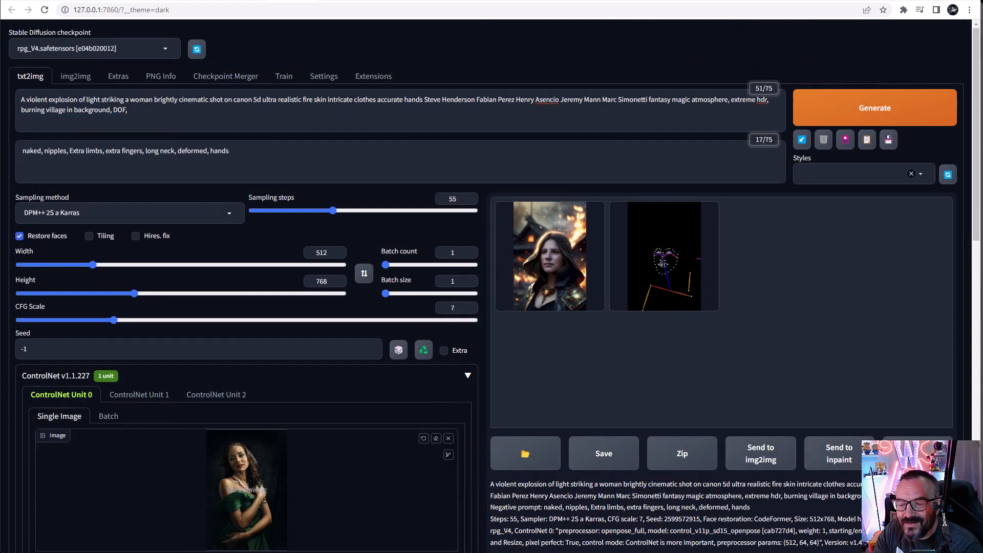
# Generate one image from the burning-village prompt, using the woman in the green dress as pose reference and the roop face image.
pyautogui.scroll(-5, 347, 426)
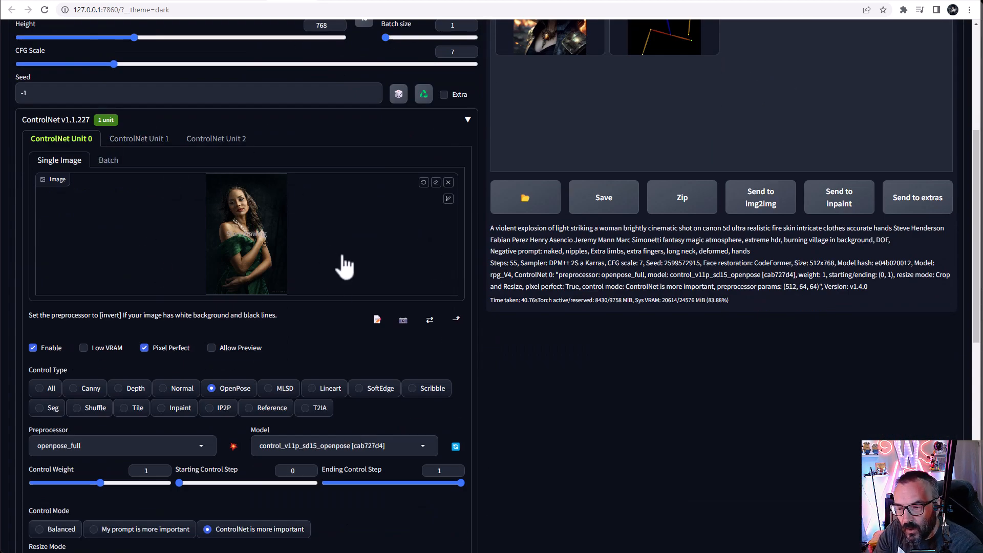
pyautogui.scroll(-7, 340, 263)
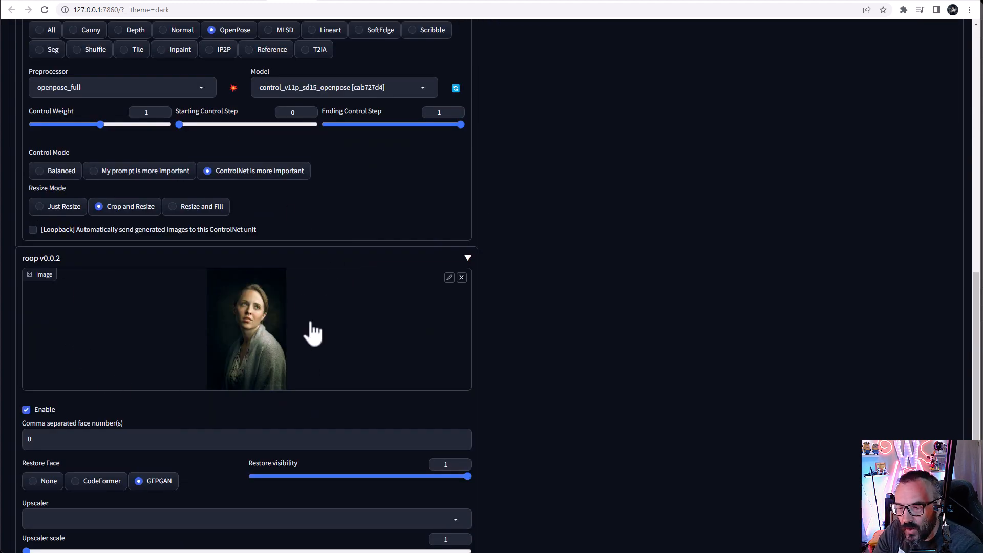
pyautogui.scroll(3, 318, 308)
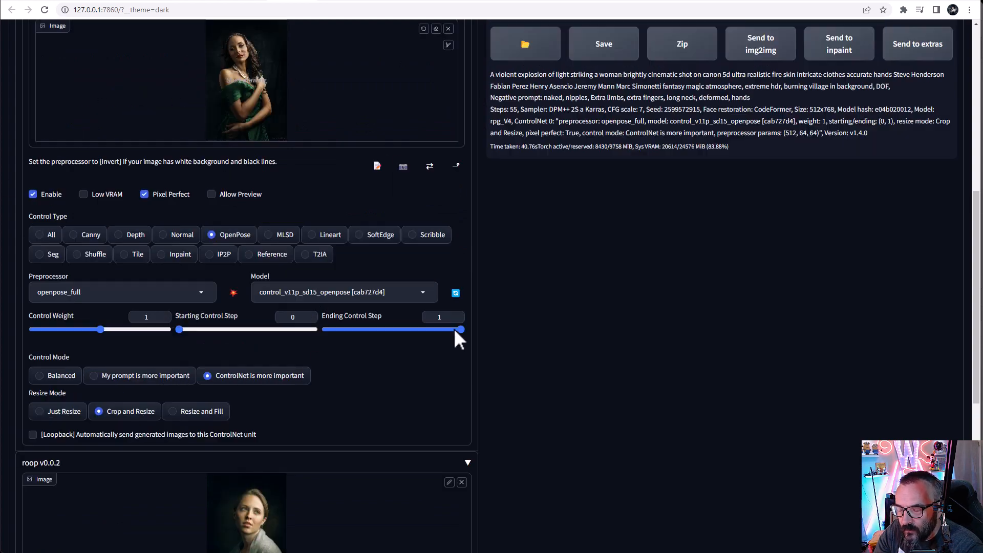
pyautogui.scroll(8, 453, 328)
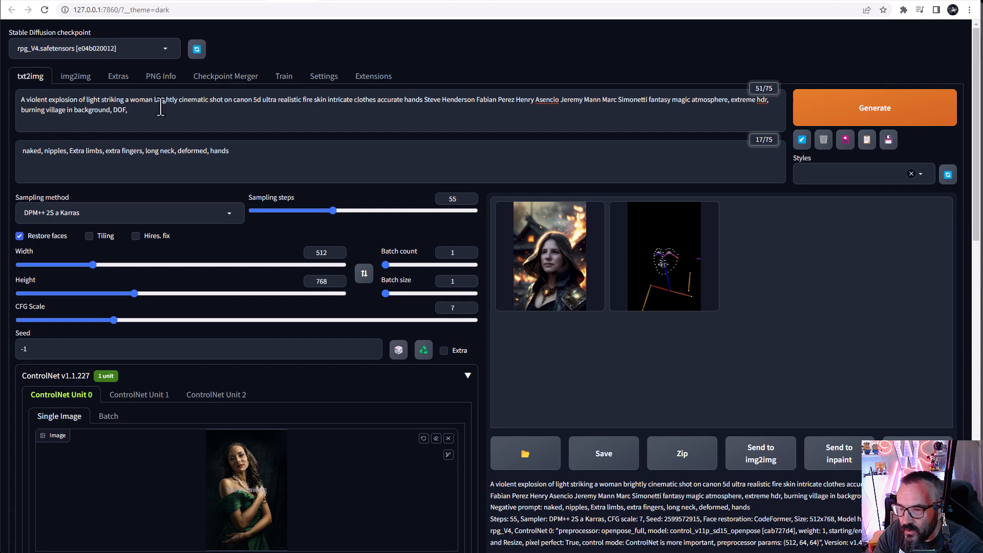
pyautogui.click(917, 106)
pyautogui.scroll(-1, 880, 182)
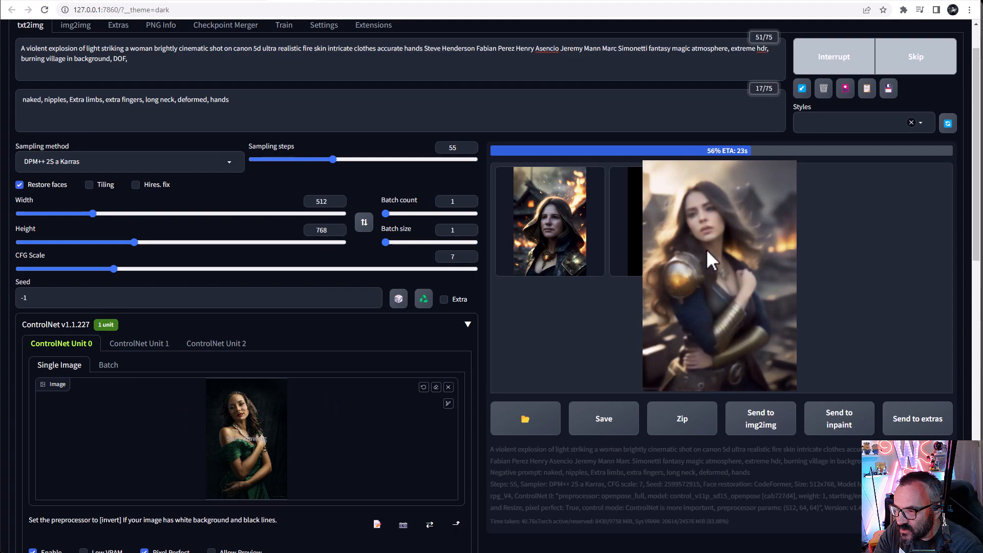
# Place the generated image's viewer window beside the settings and compare the image with the roop face and the ControlNet pose reference.
pyautogui.scroll(-8, 496, 275)
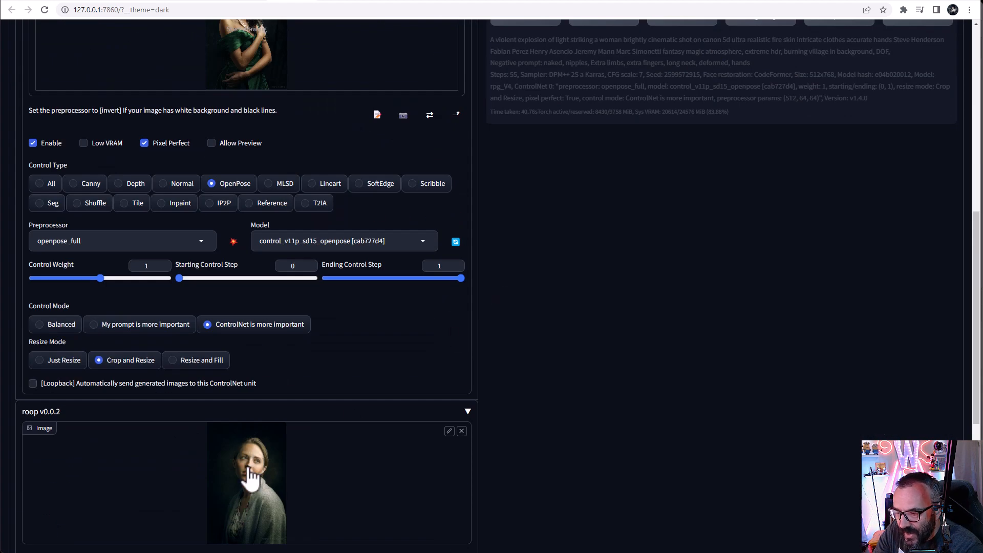
pyautogui.scroll(3, 520, 374)
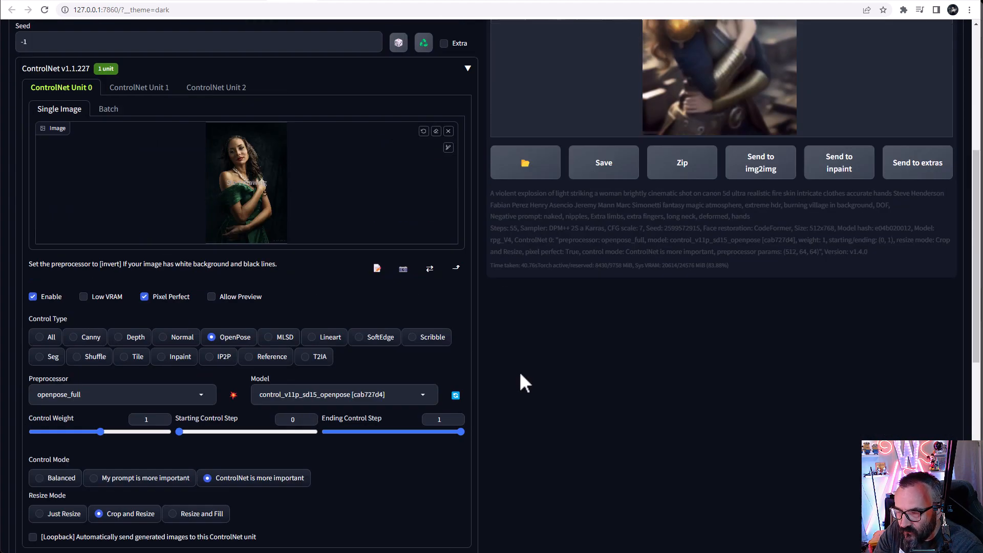
pyautogui.scroll(6, 519, 377)
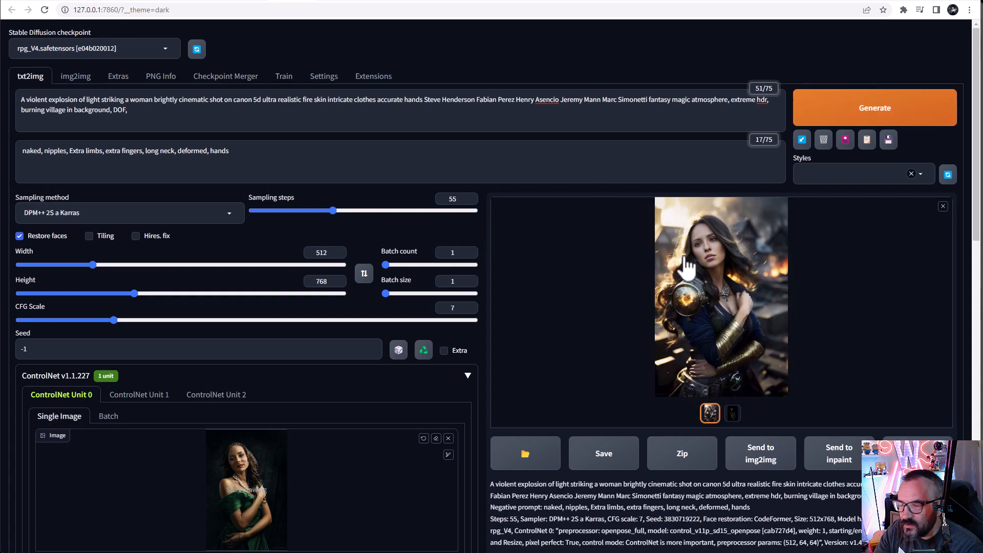
pyautogui.scroll(-8, 666, 271)
pyautogui.scroll(-4, 652, 267)
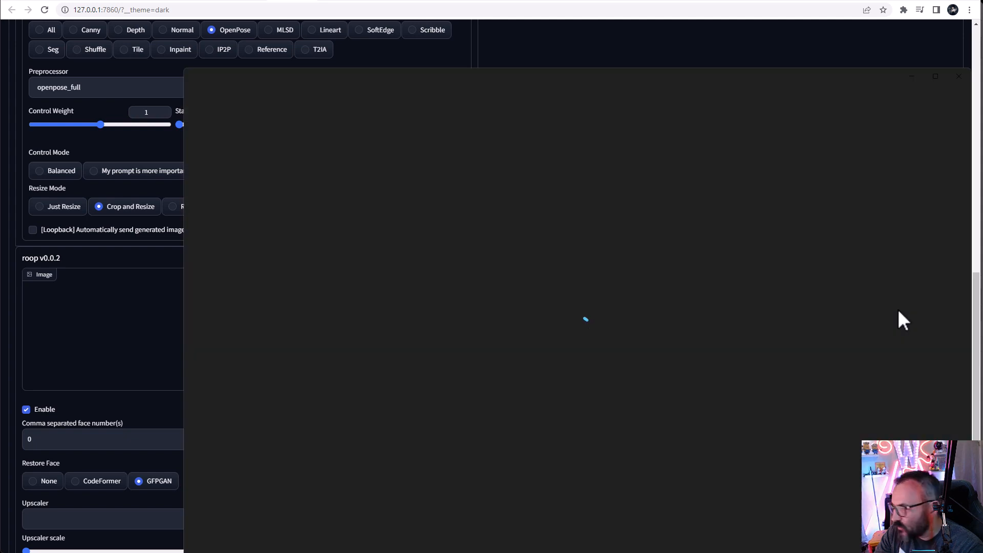
pyautogui.moveTo(685, 82); pyautogui.dragTo(949, 91)
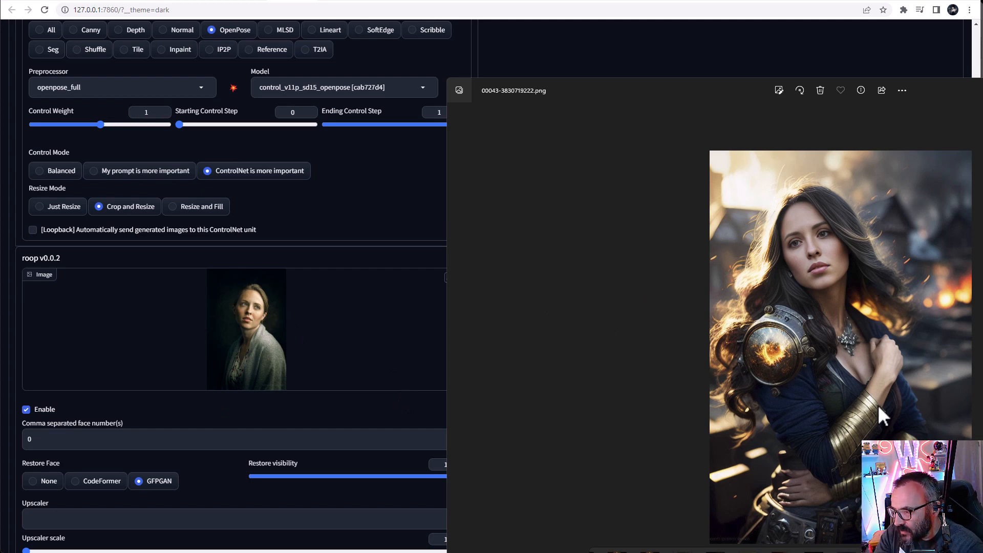
pyautogui.scroll(8, 369, 317)
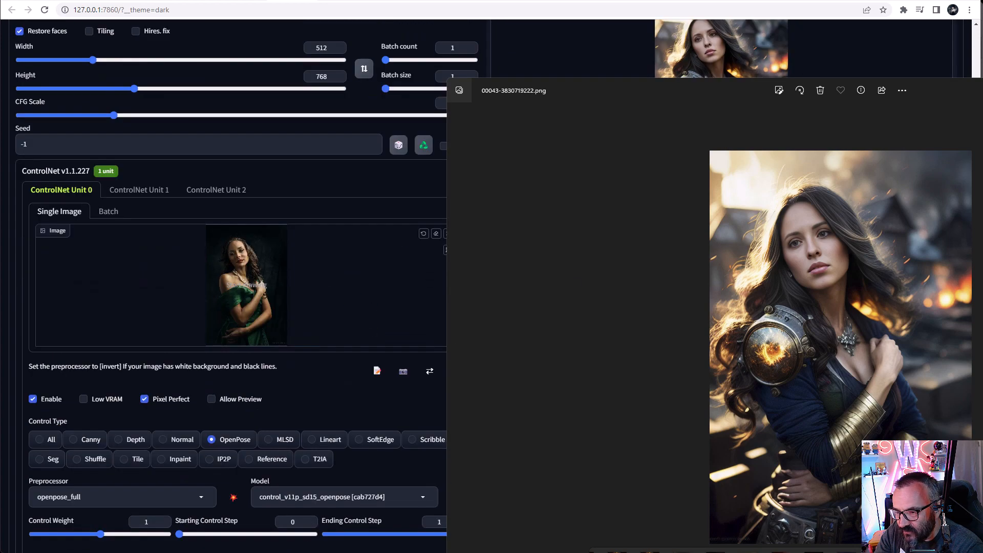